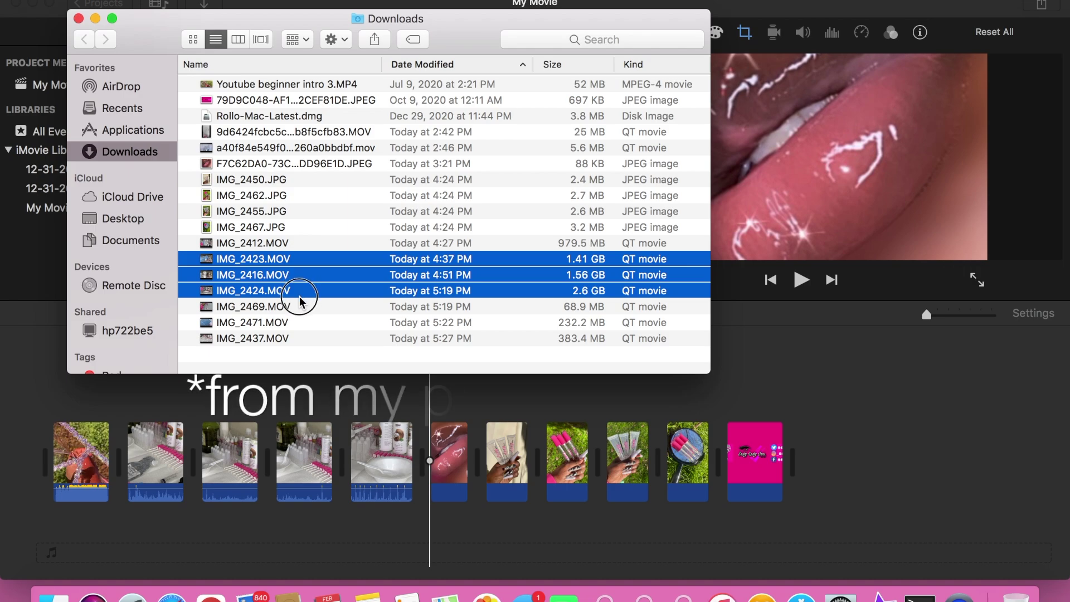
Step: Add the selected movies plus IMG_2469.MOV, IMG_2471.MOV and IMG_2437.MOV to the timeline, just before the close-up lips photo
shift+click(297, 307)
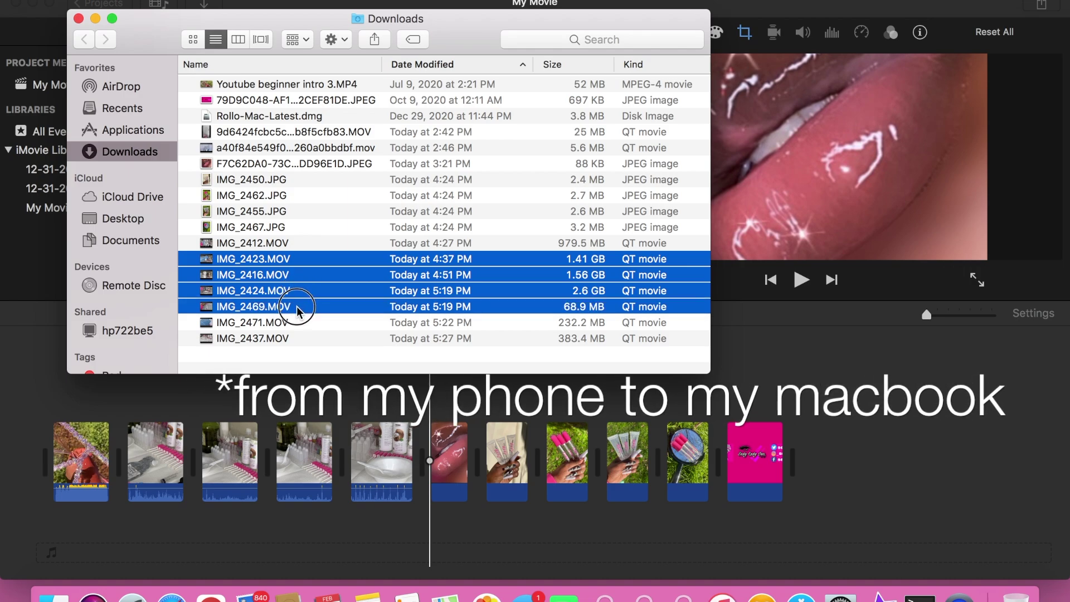
shift+click(293, 324)
shift+click(293, 338)
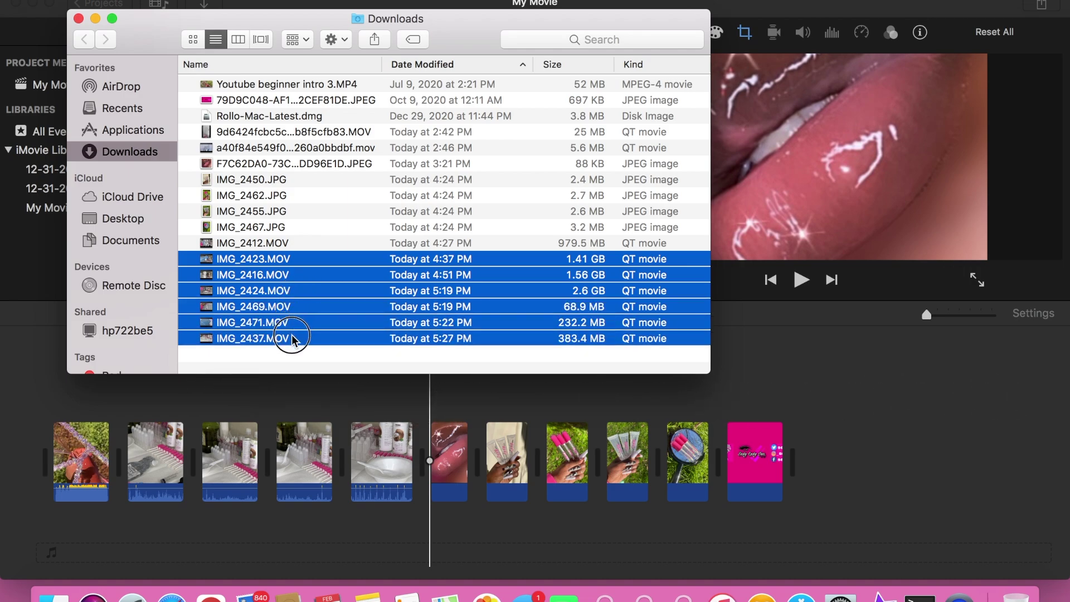
drag(307, 284, 427, 466)
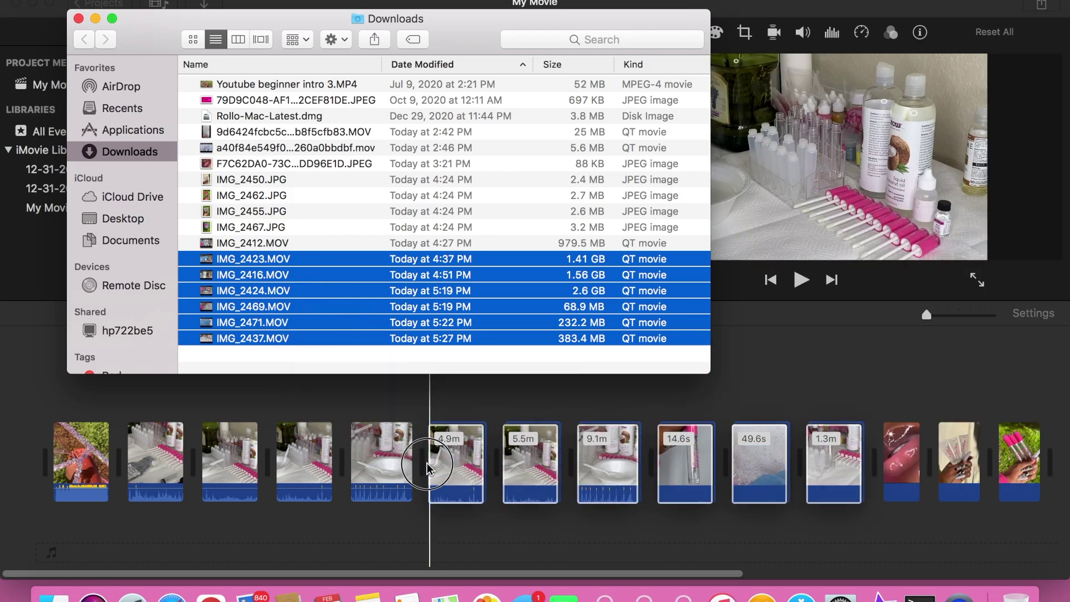
scroll(484, 389, right, 3)
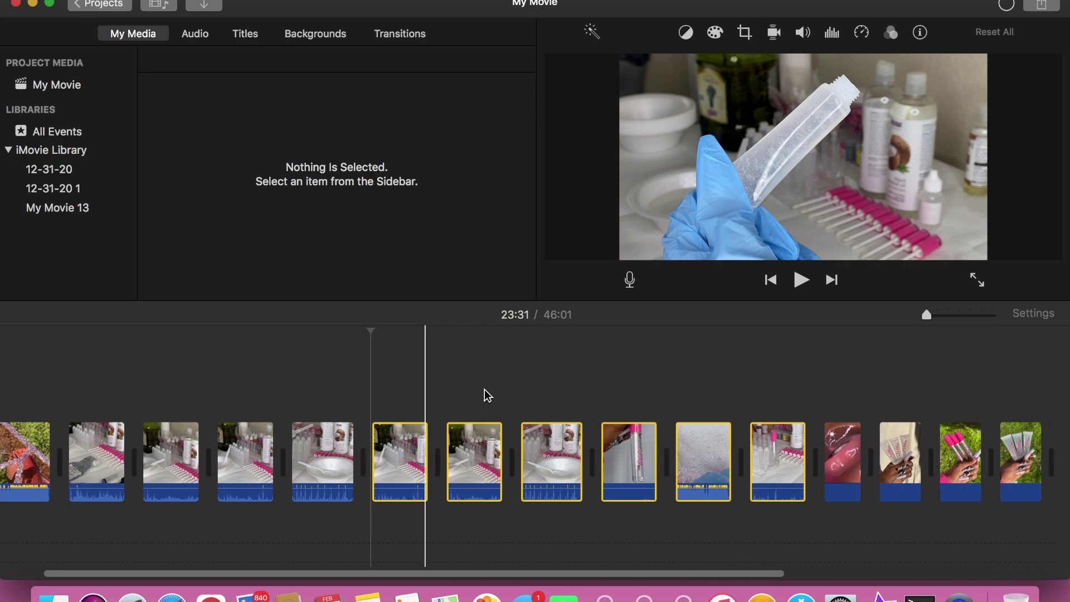
scroll(484, 389, right, 2)
click(733, 367)
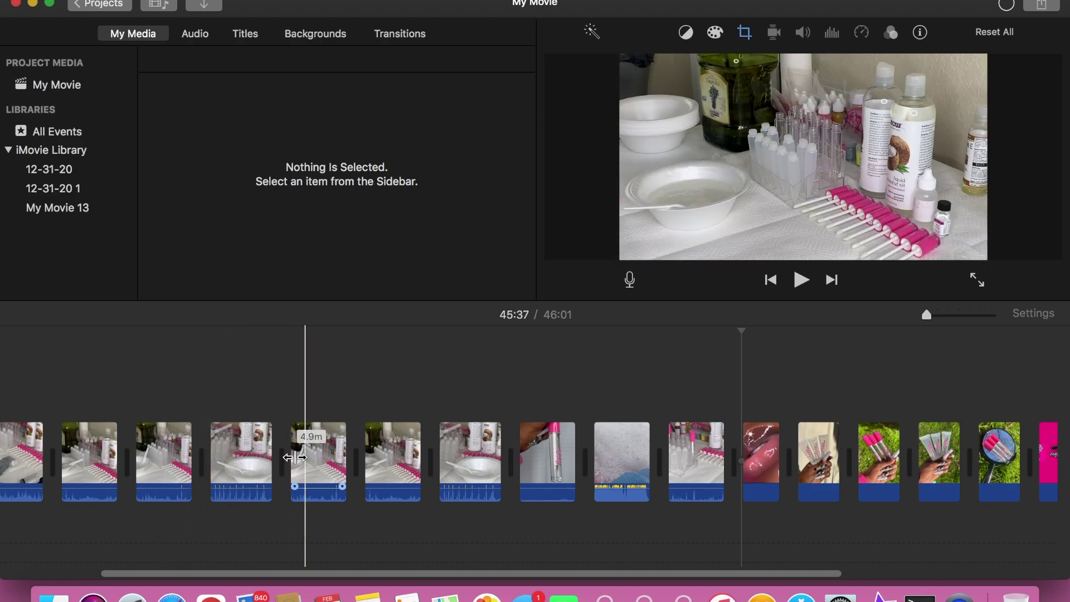
Step: Delete the newly added 4.9-minute and 5.5-minute duplicate clips from the timeline
click(318, 447)
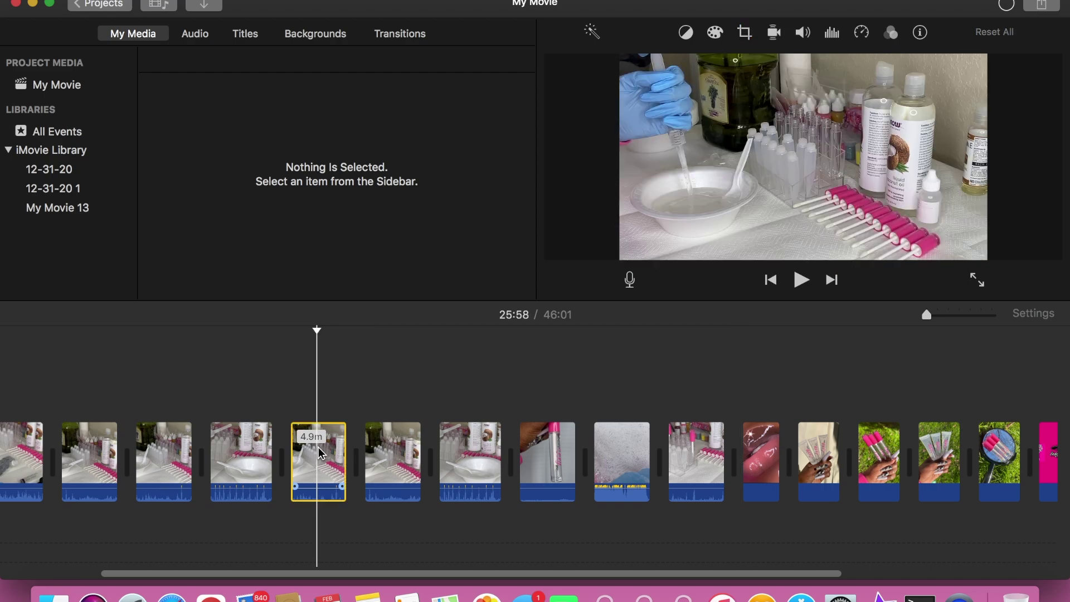
key(Delete)
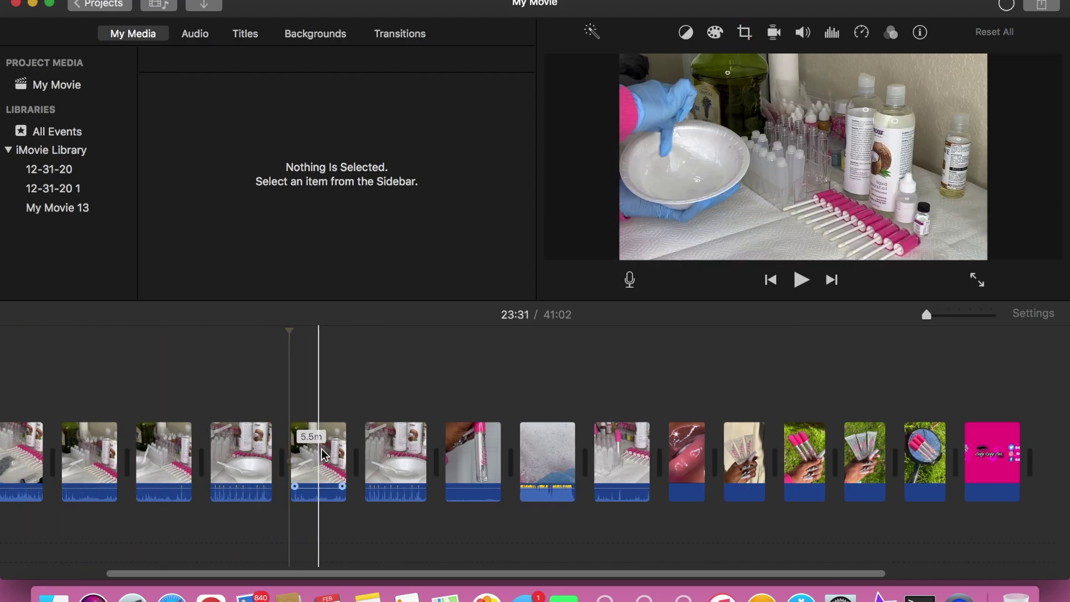
key(Delete)
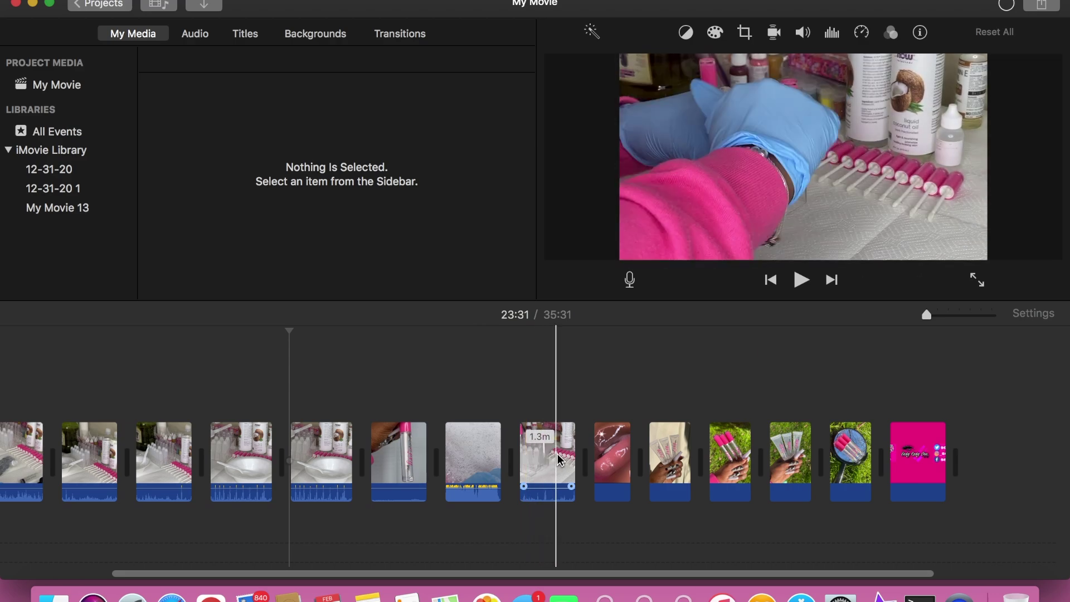
Step: Reorder the new clips so the 1.3-minute clip precedes the foam clip and the 14.6-second tube clip follows it
drag(559, 457, 379, 455)
drag(458, 457, 552, 455)
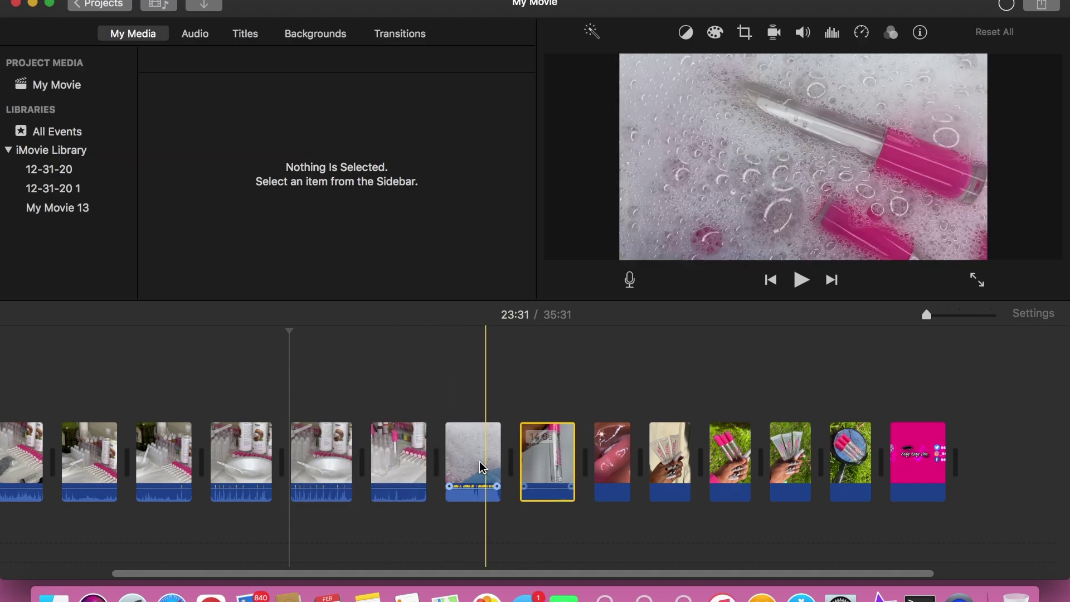
click(962, 455)
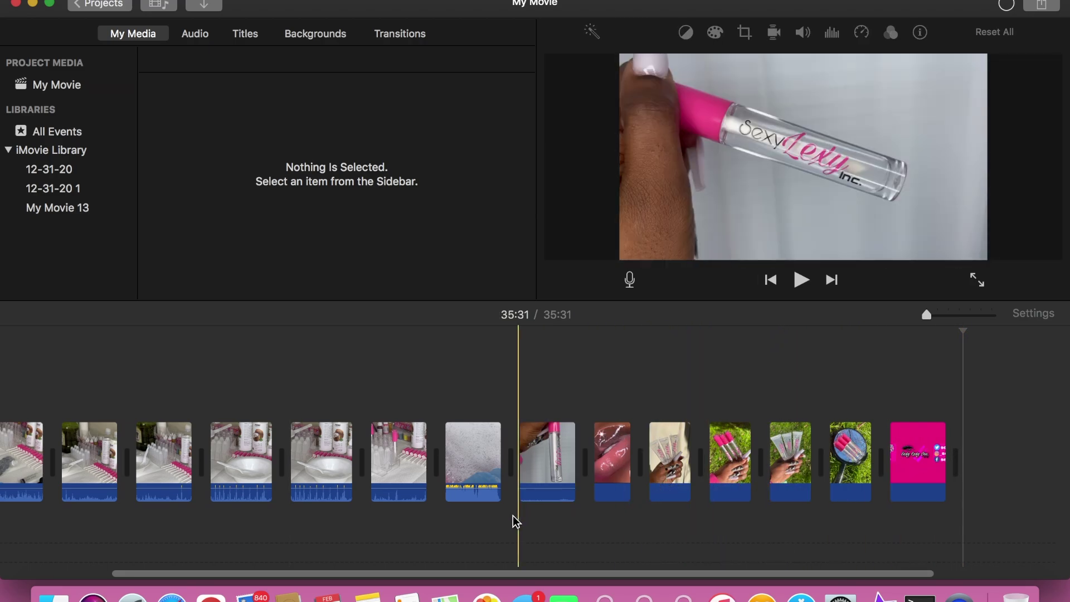
Step: Check the movie files in the Downloads folder against the timeline clips, ending on IMG_2412.MOV, and close the Finder window
scroll(513, 517, left, 5)
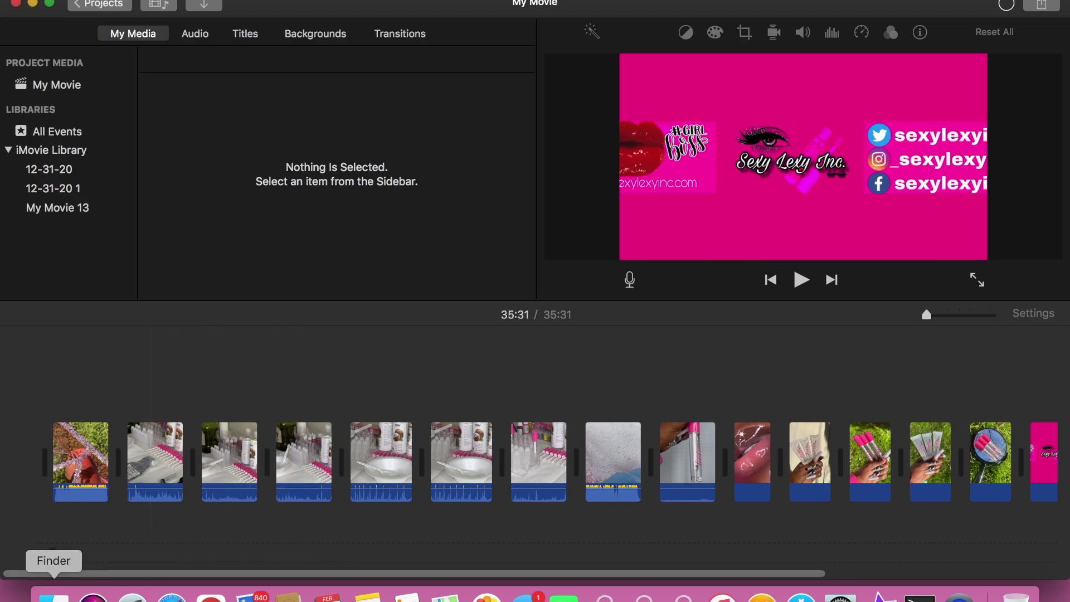
click(54, 595)
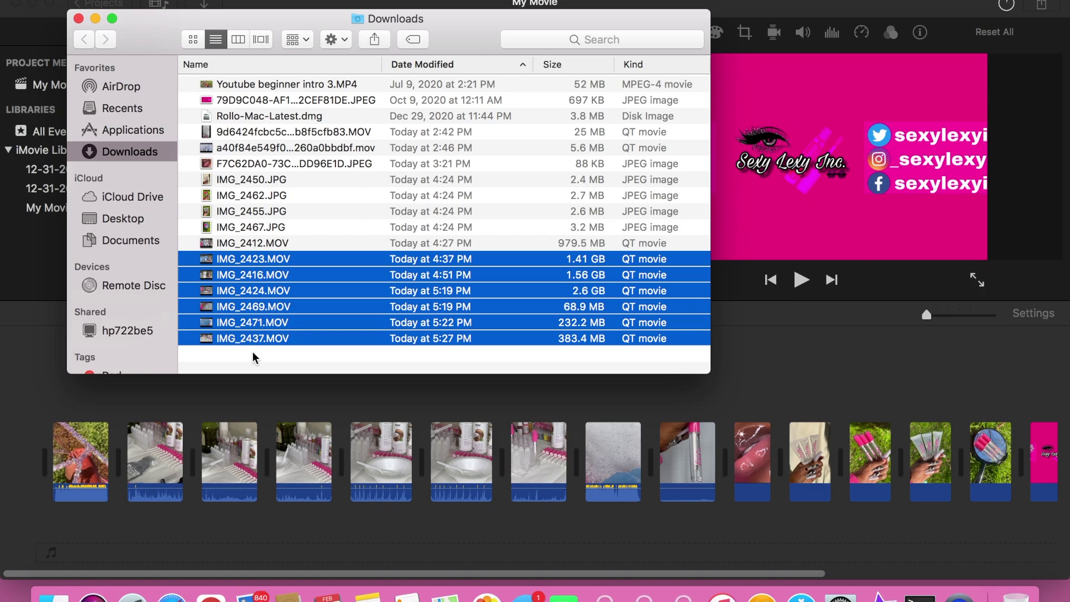
click(284, 245)
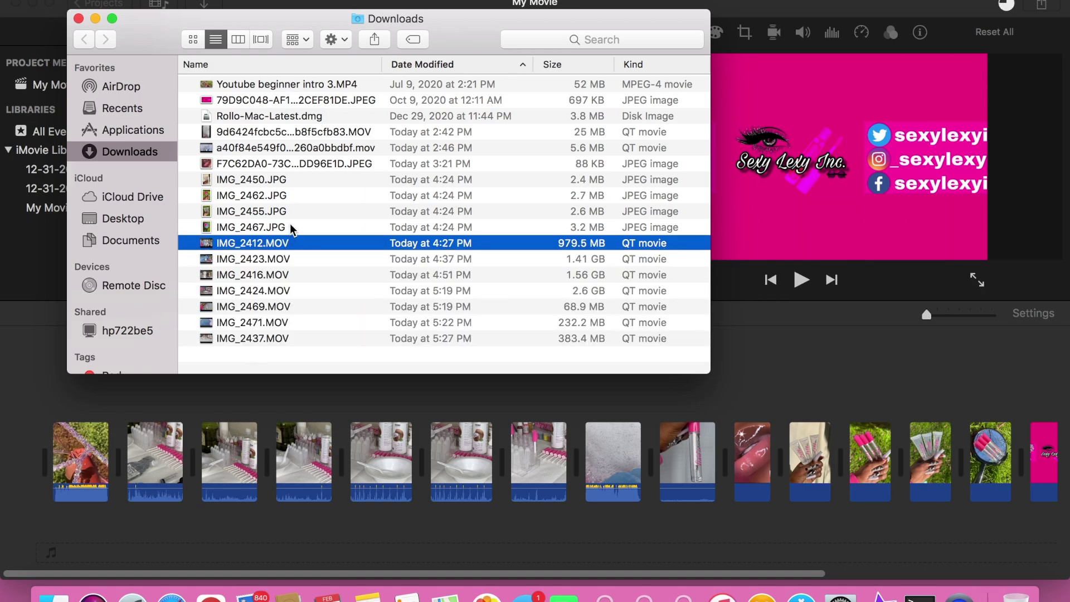
click(78, 19)
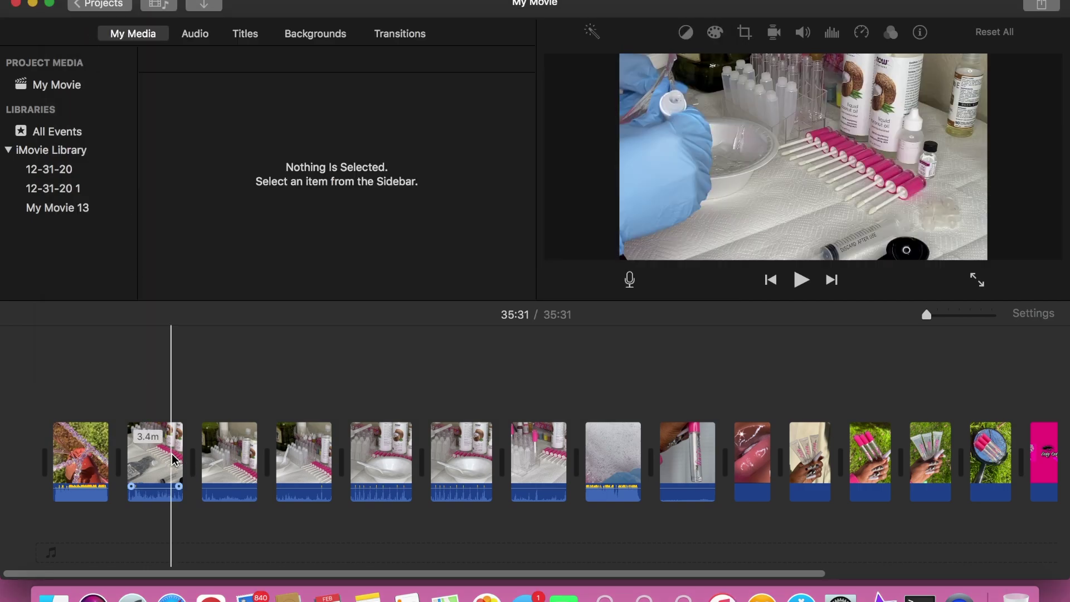
Step: Mute every video clip between the intro clip and the close-up lips photo, from the 3.4-minute clip through the tube clip
click(159, 440)
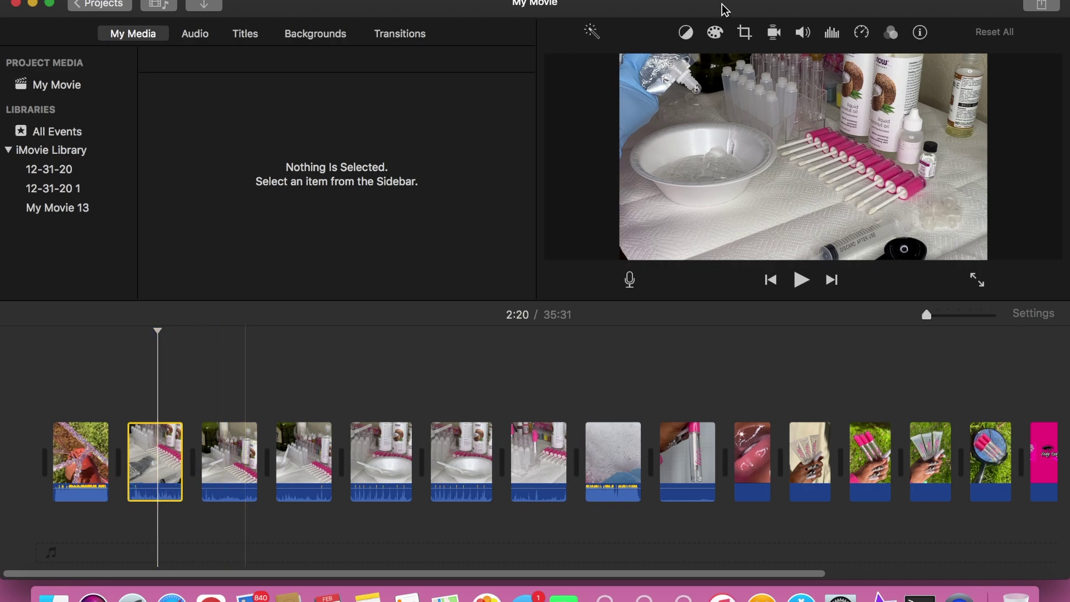
click(803, 34)
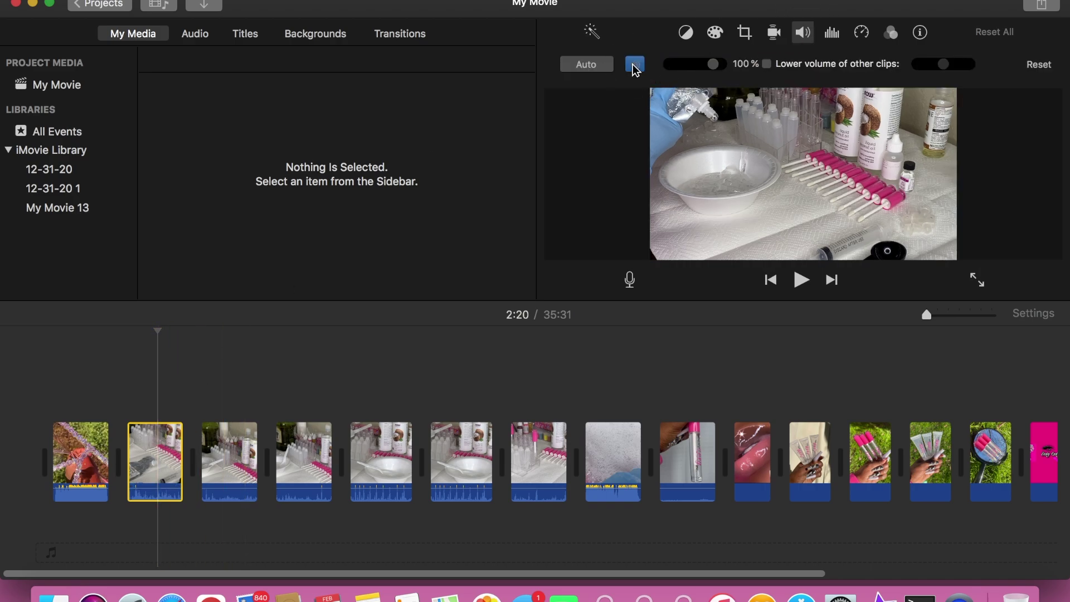
click(236, 448)
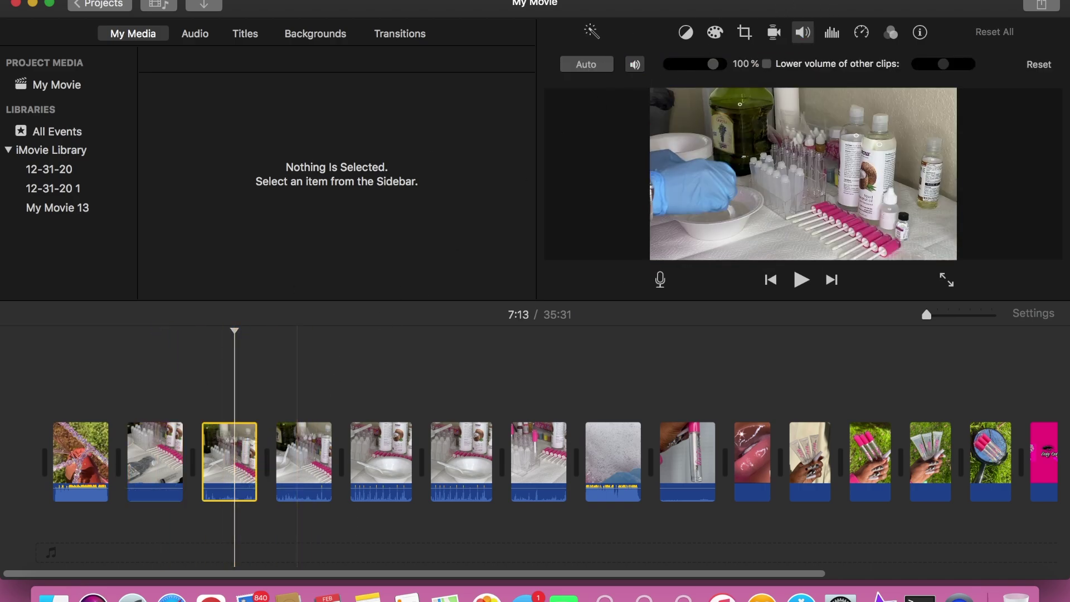
click(315, 443)
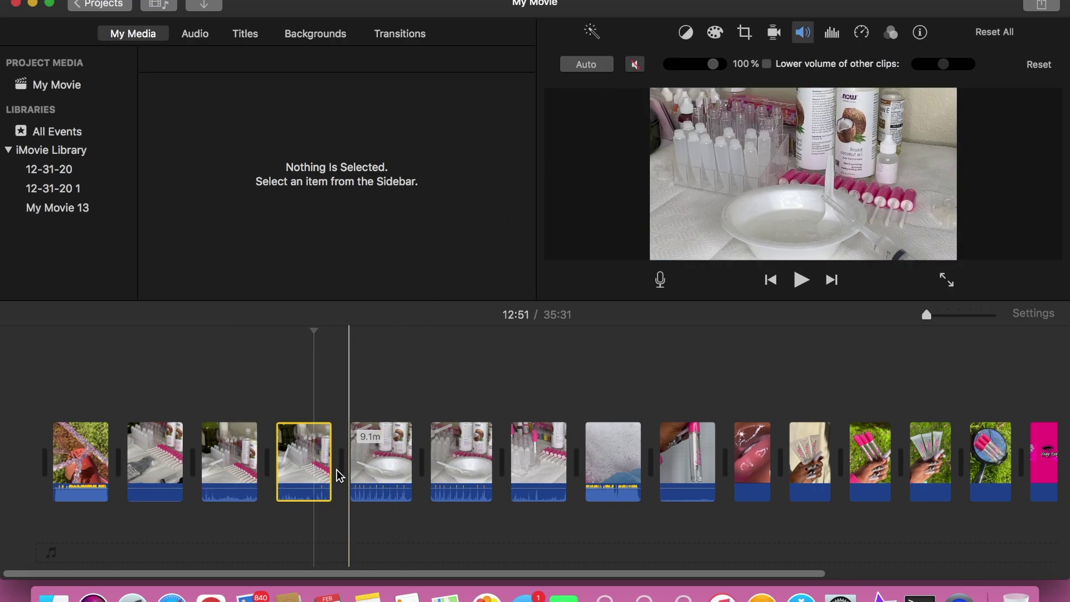
click(379, 454)
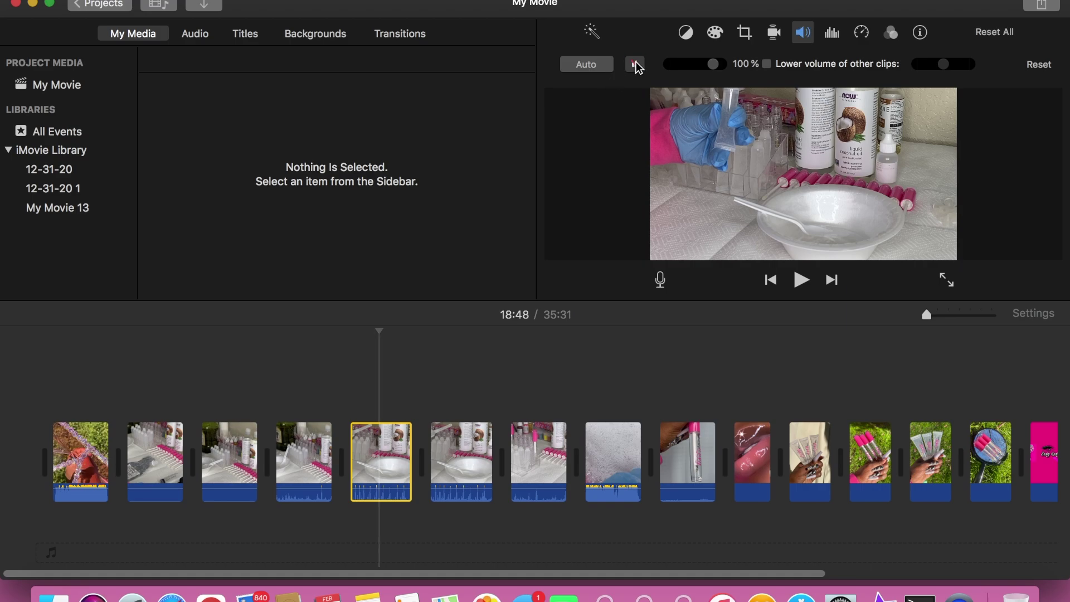
click(442, 451)
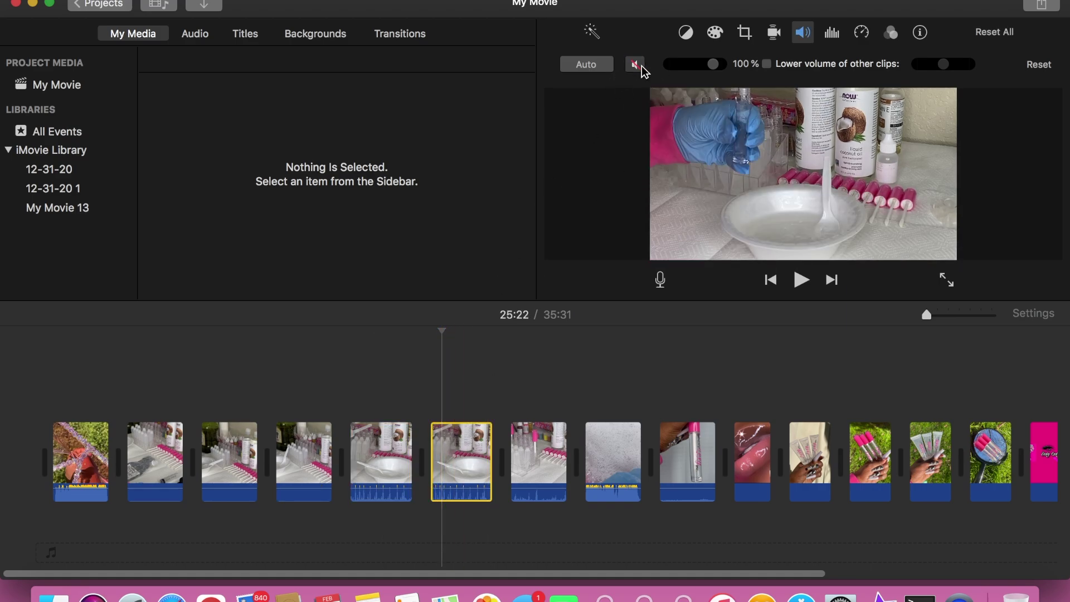
click(539, 451)
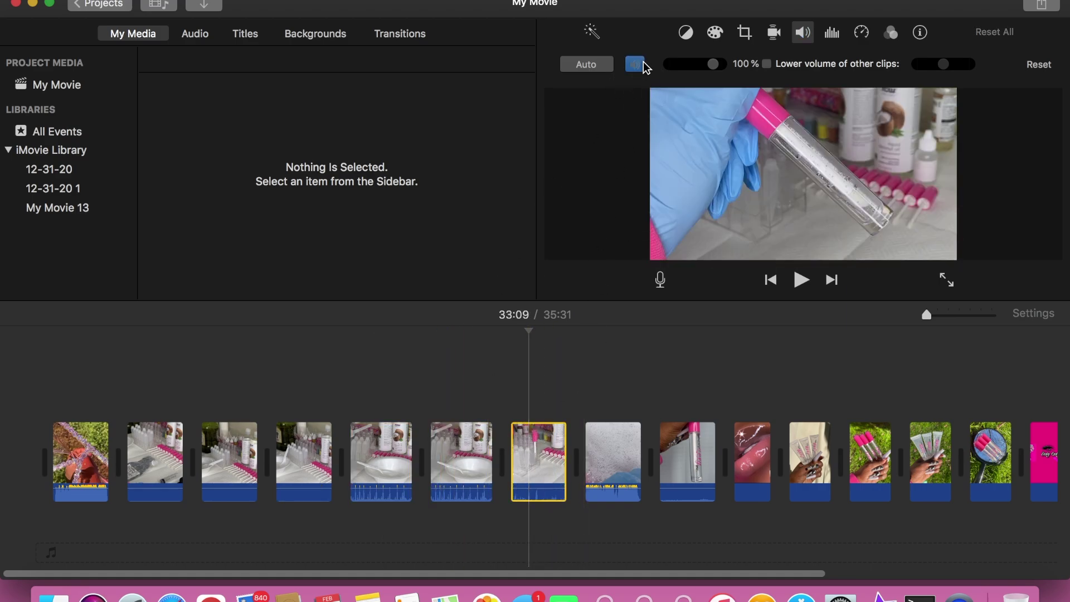
click(613, 454)
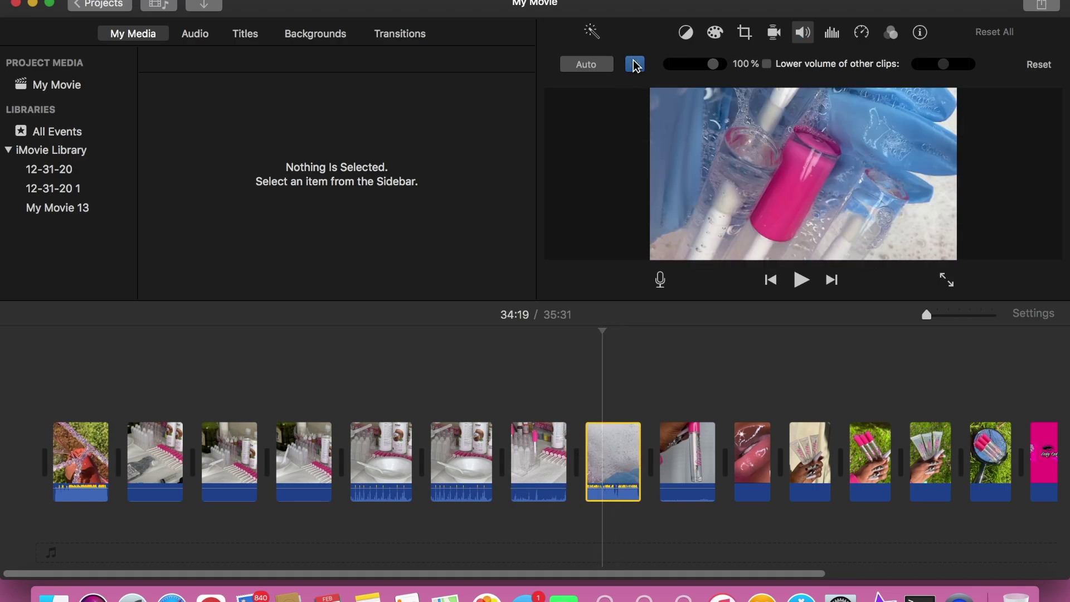
scroll(667, 424, right, 5)
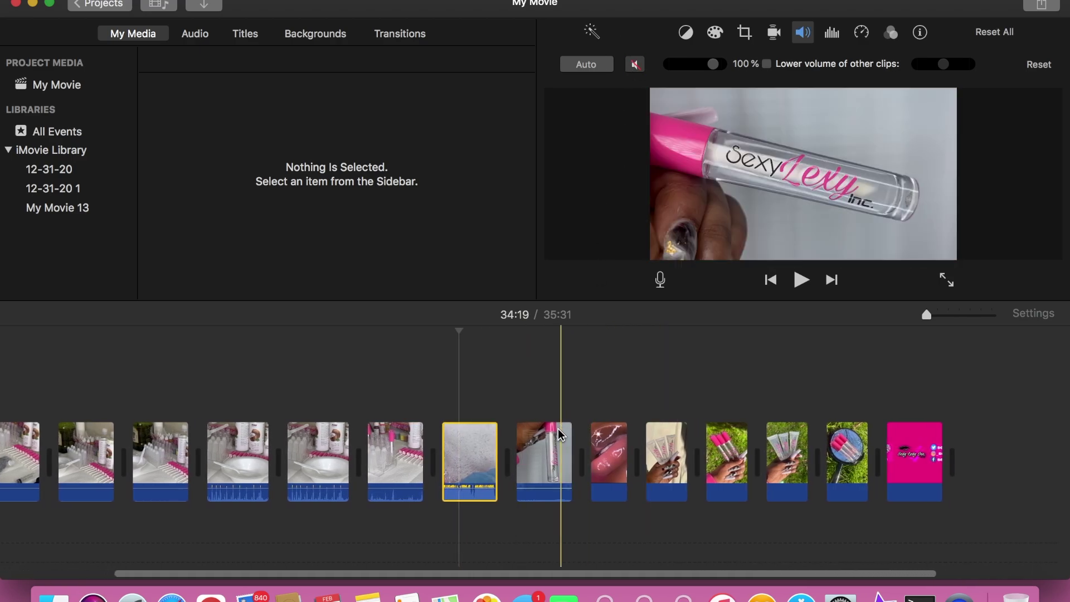
click(548, 462)
click(635, 64)
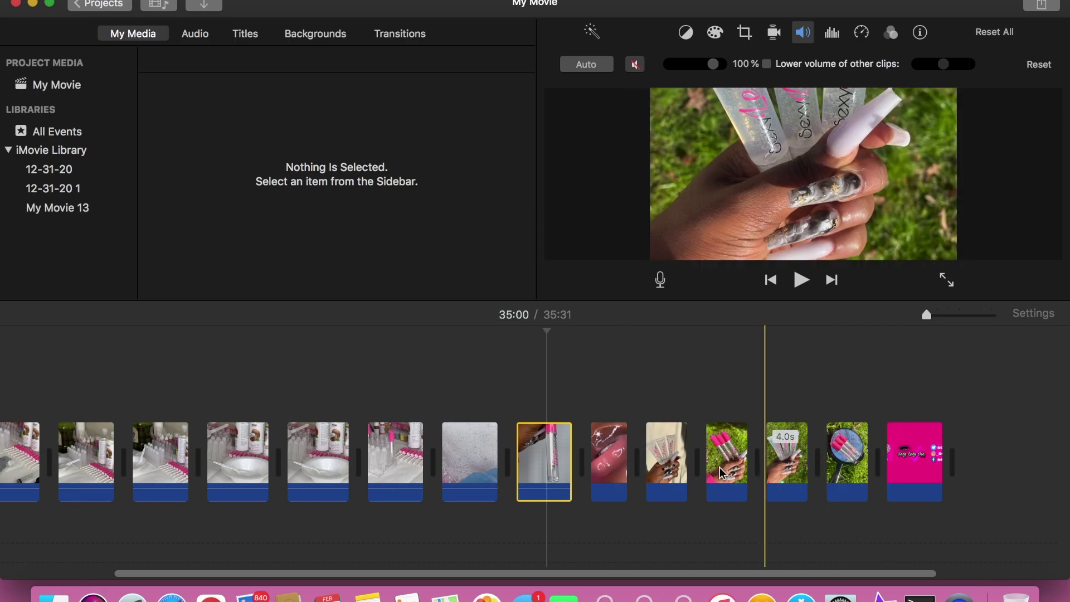
Step: Split the 3.4-minute clip at about 0:31 in the timeline and delete its short opening segment
scroll(803, 462, left, 5)
click(146, 440)
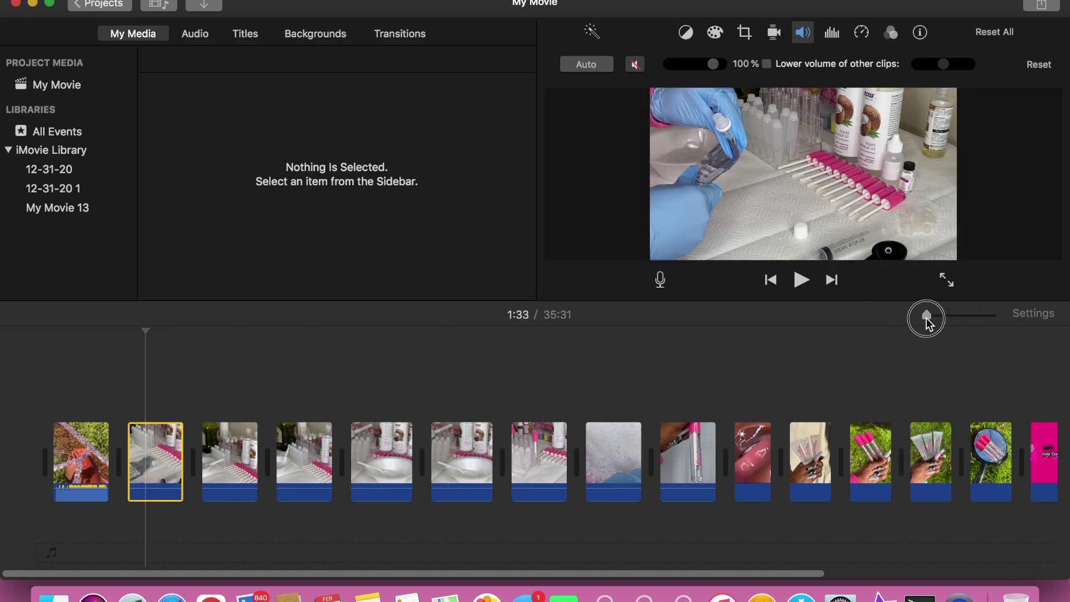
drag(927, 319, 935, 318)
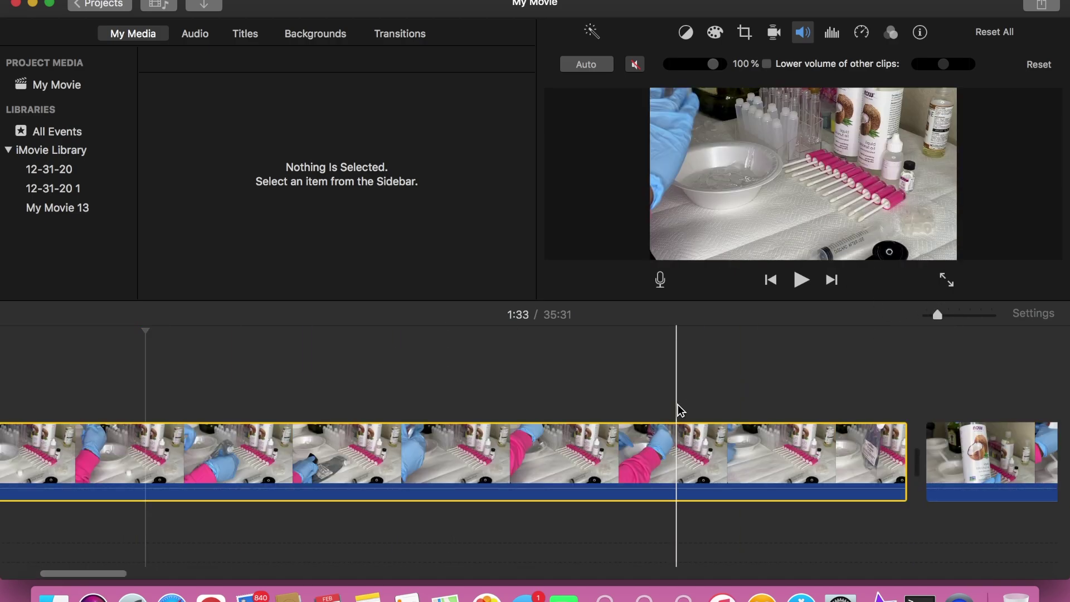
scroll(678, 410, left, 8)
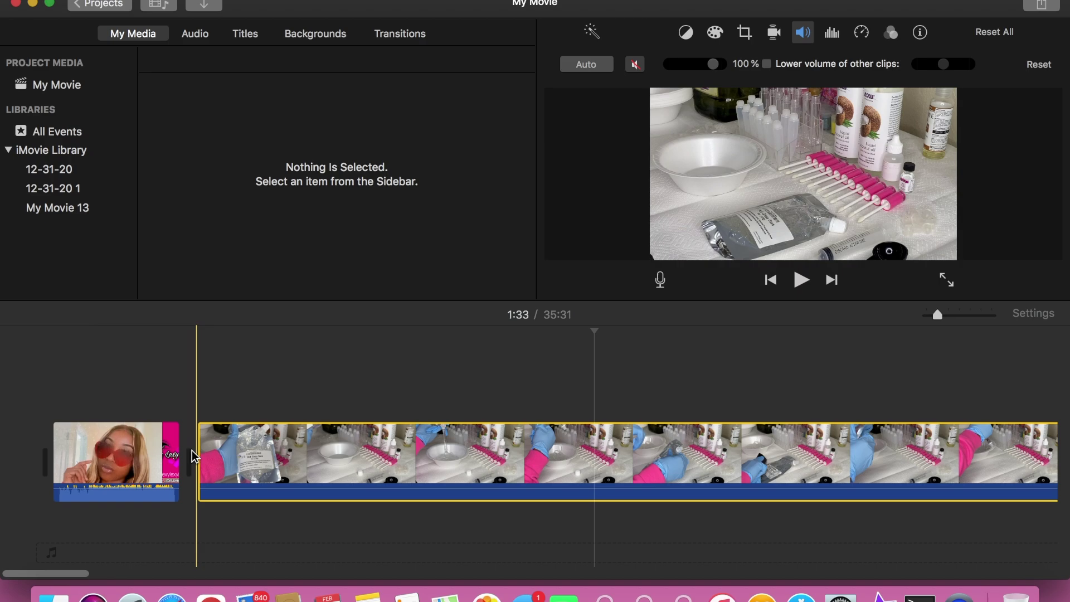
click(245, 460)
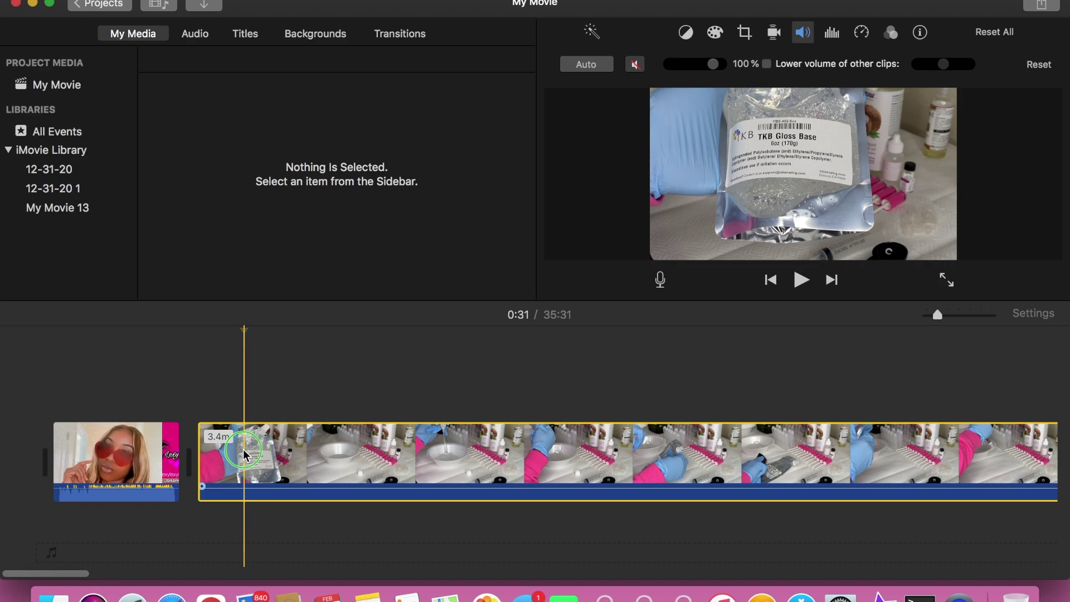
right_click(243, 452)
click(268, 424)
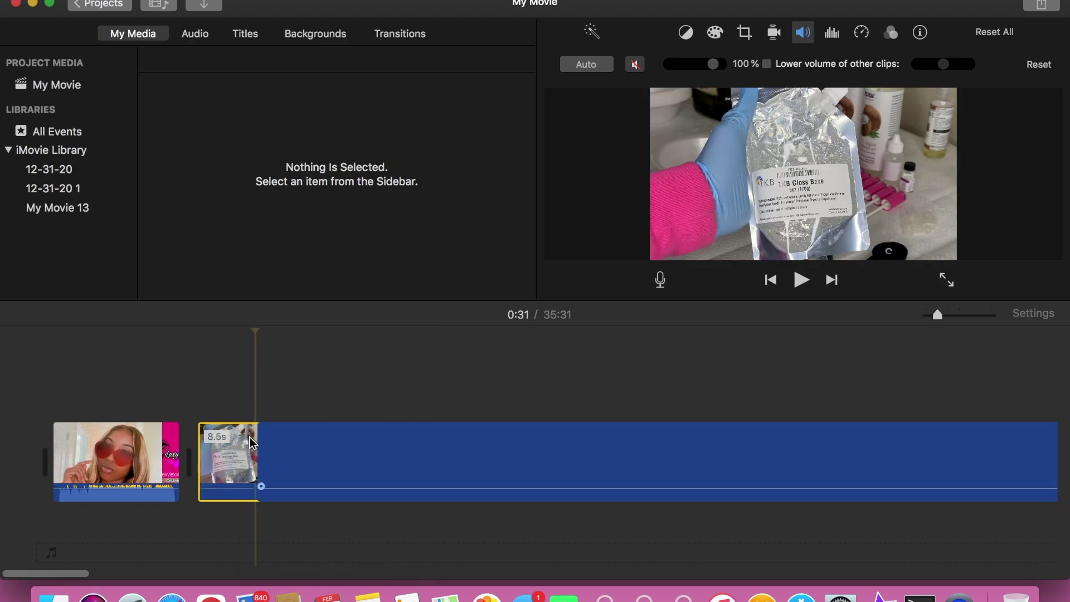
key(Delete)
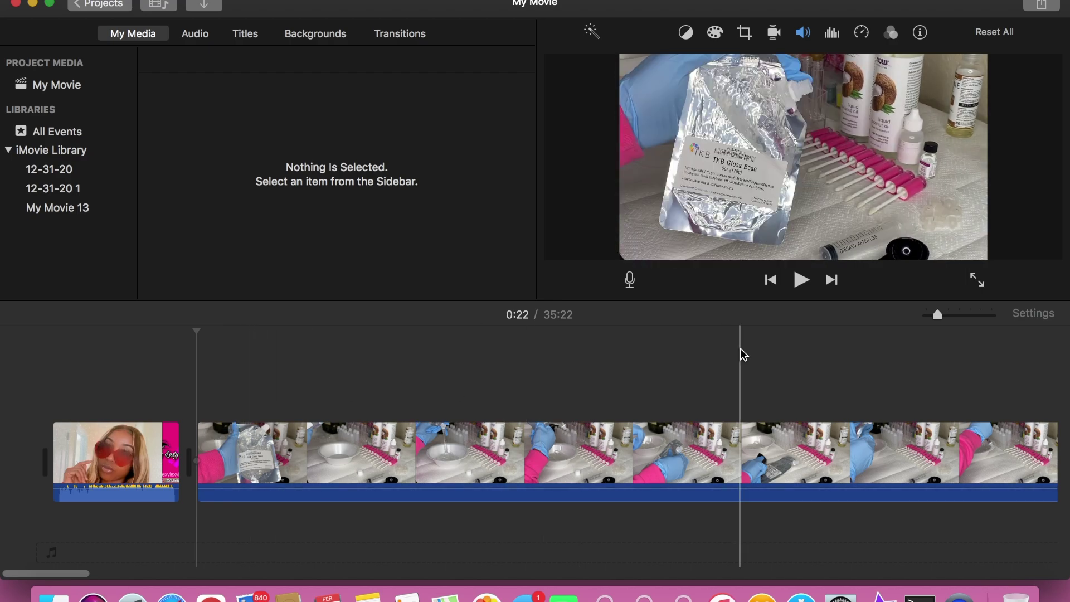
drag(937, 314, 927, 315)
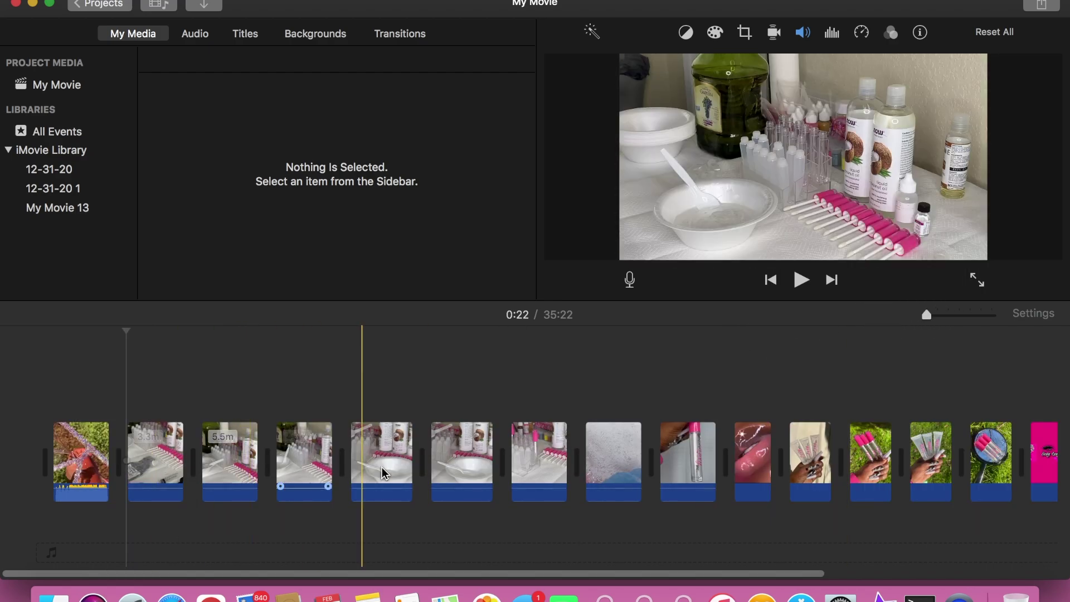
scroll(664, 462, right, 3)
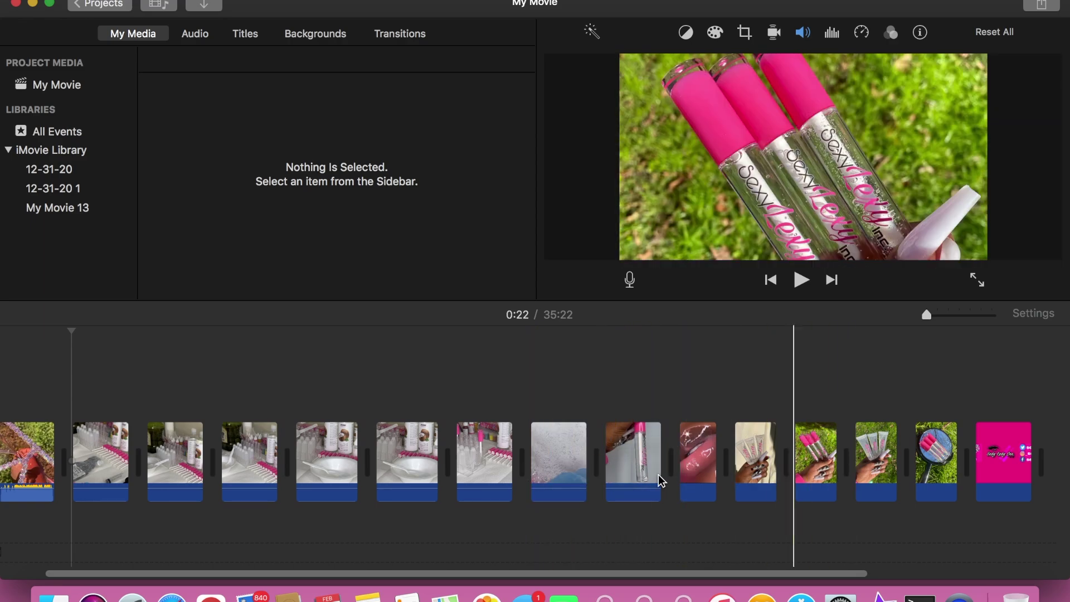
scroll(124, 507, left, 3)
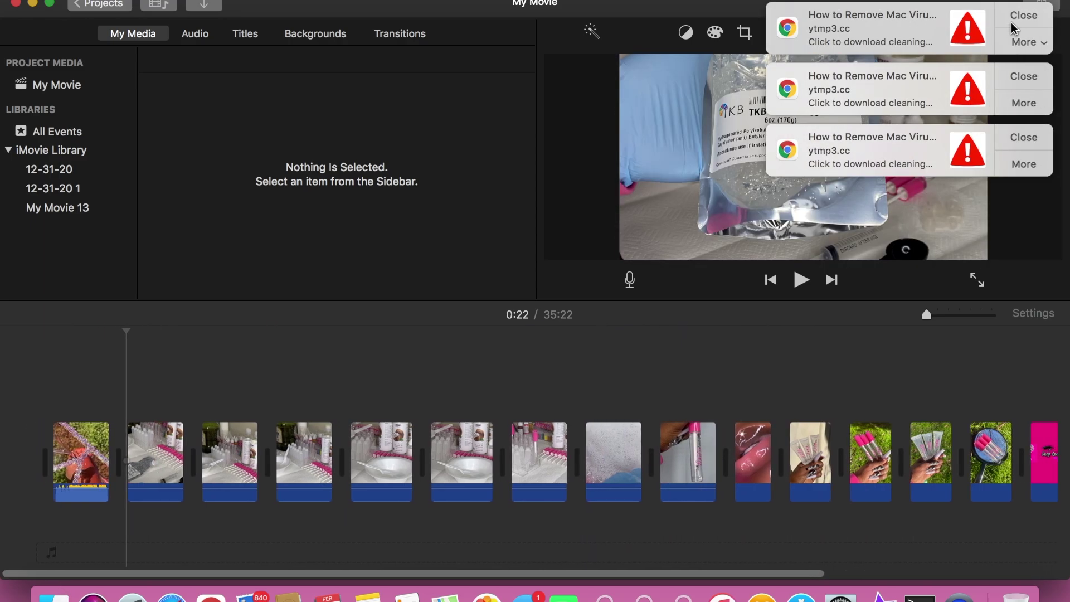
Step: Dismiss the virus-warning notifications and add the 7.2-second a40f84e549f0… .mov from the Downloads folder to the timeline before the tube-filling clip
click(1015, 17)
click(1014, 17)
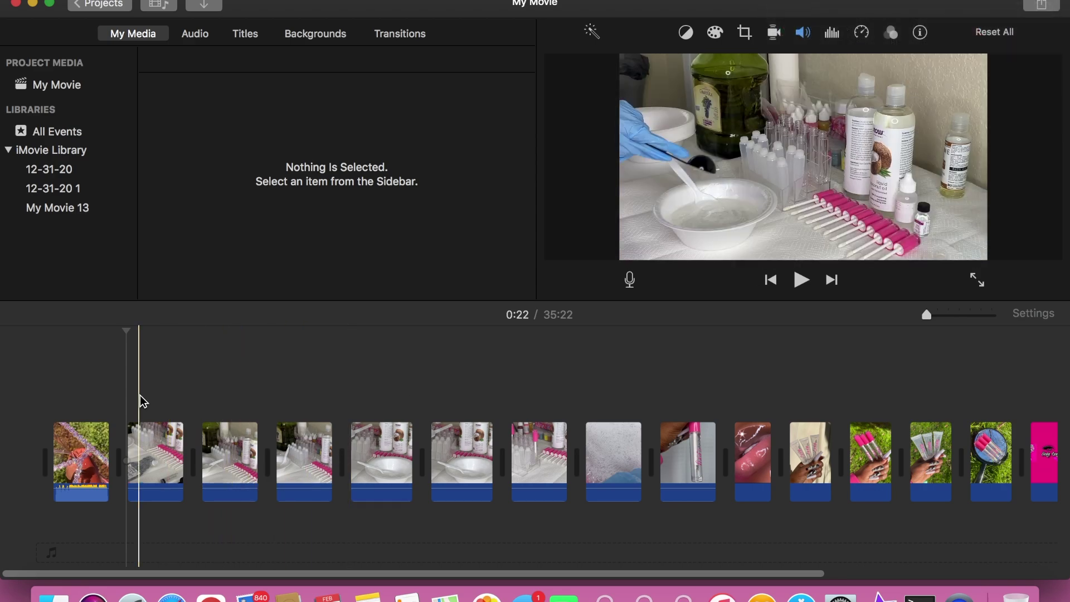
click(54, 595)
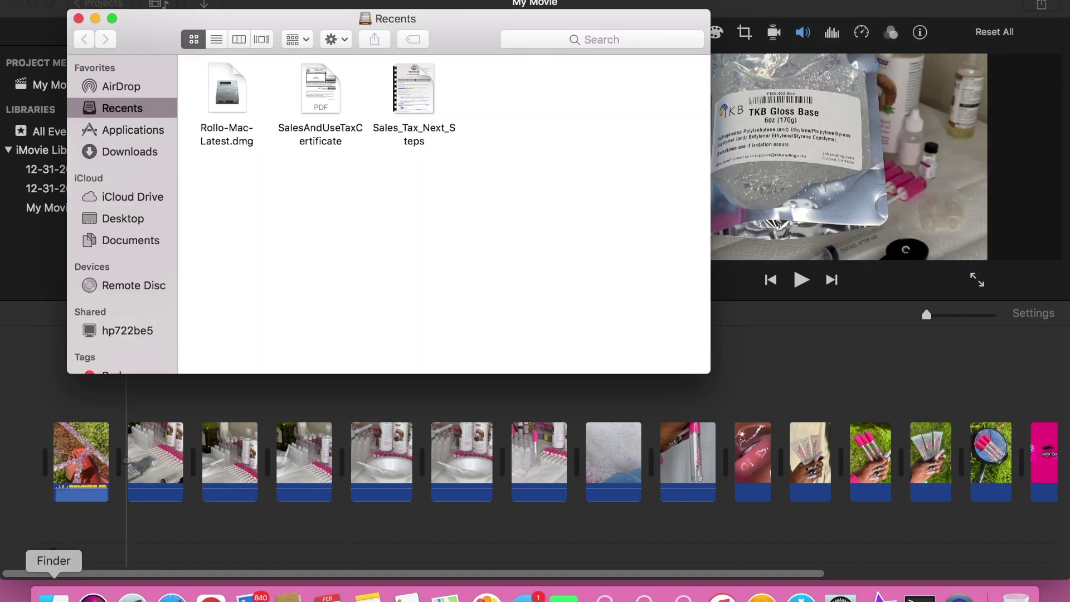
click(139, 155)
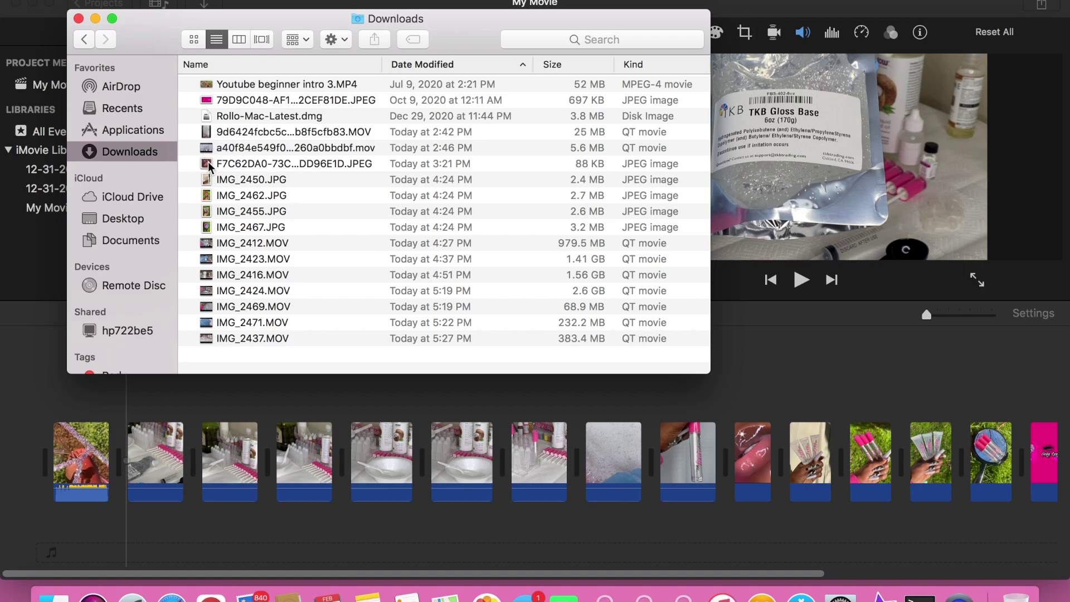
scroll(675, 505, right, 3)
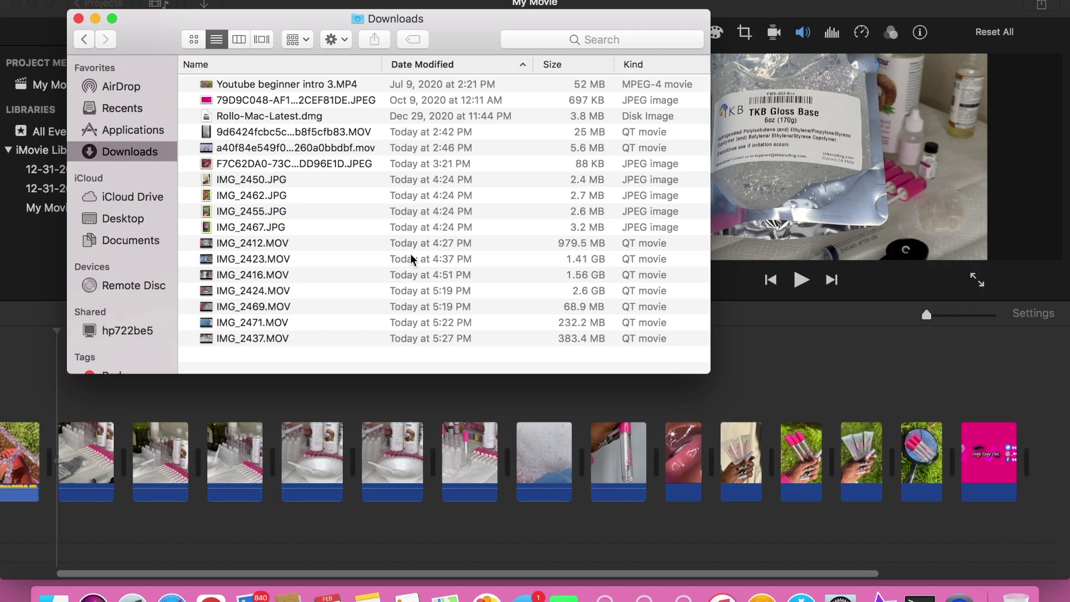
drag(316, 150, 500, 448)
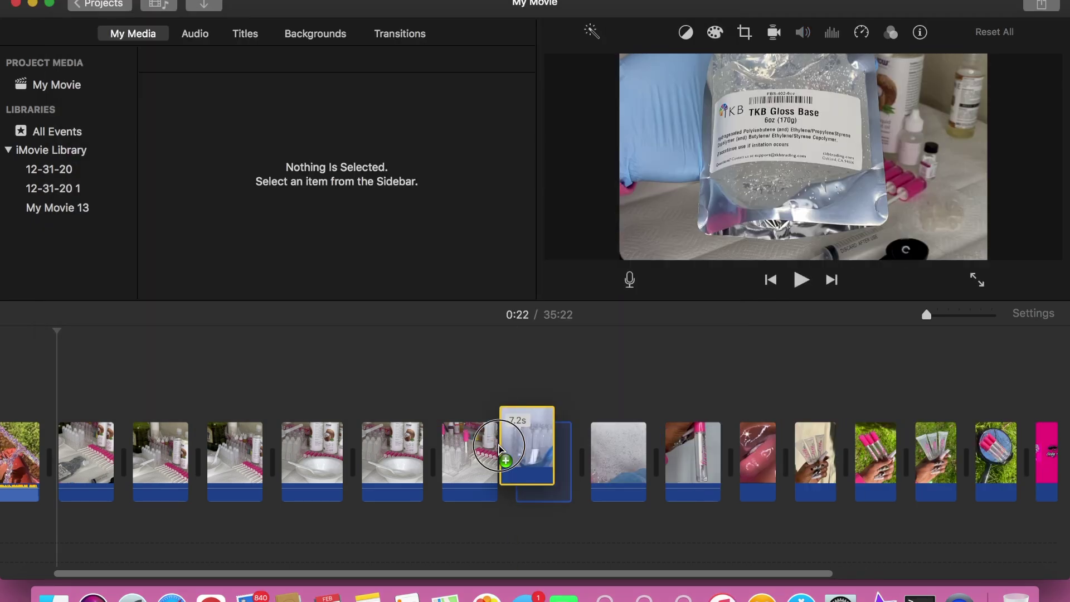
drag(500, 449, 499, 444)
Step: Preview the 9d6424fcbc5c… .MOV file in Downloads, close the preview, and insert that file in the timeline directly after the intro clip
key(super+Tab)
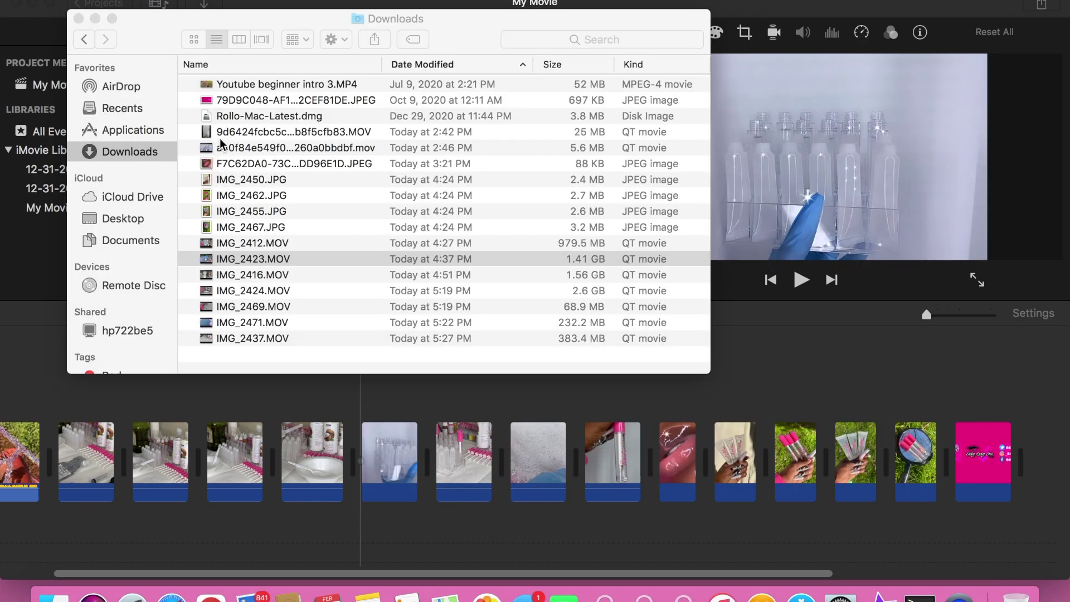
double_click(233, 131)
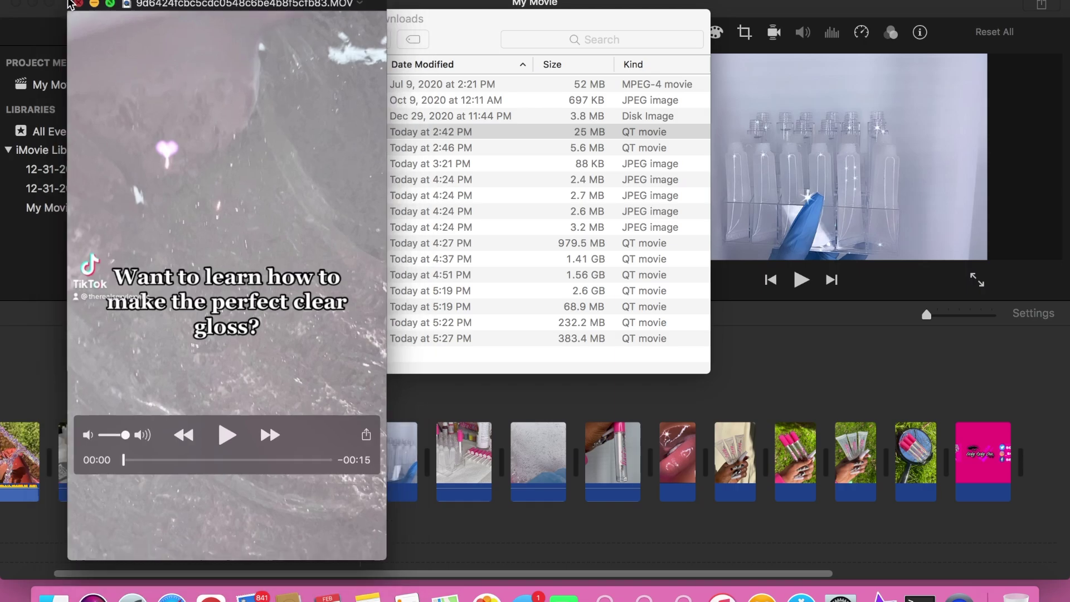
click(67, 8)
scroll(176, 435, left, 2)
scroll(176, 435, left, 2)
drag(229, 133, 113, 452)
click(113, 453)
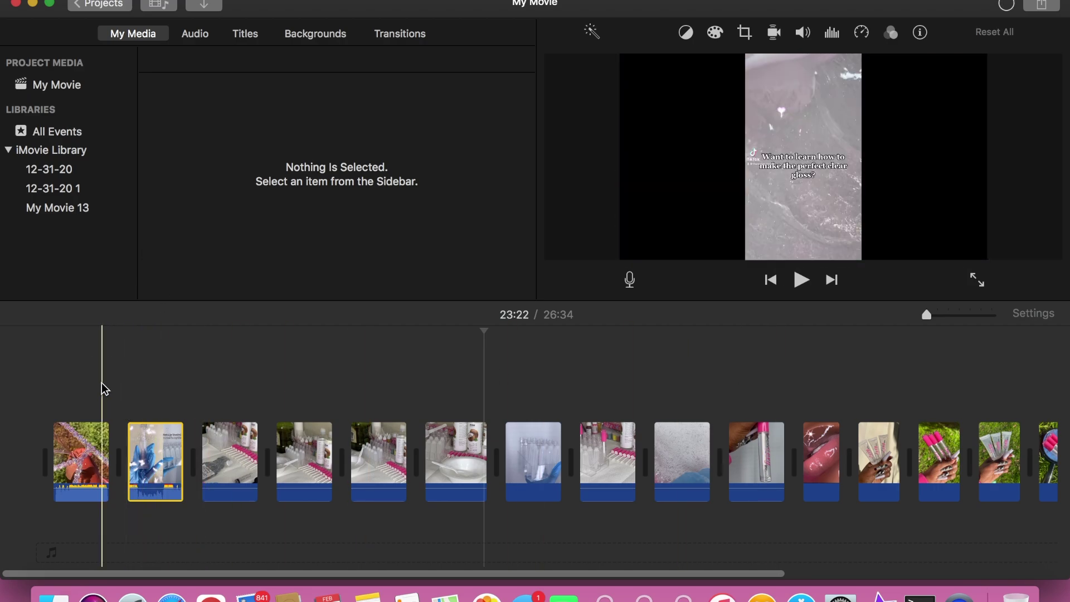
Step: Play the newly inserted vertical clip, then set it to Crop to Fill with the frame around the "Want to learn how to make the perfect clear gloss?" text
click(101, 382)
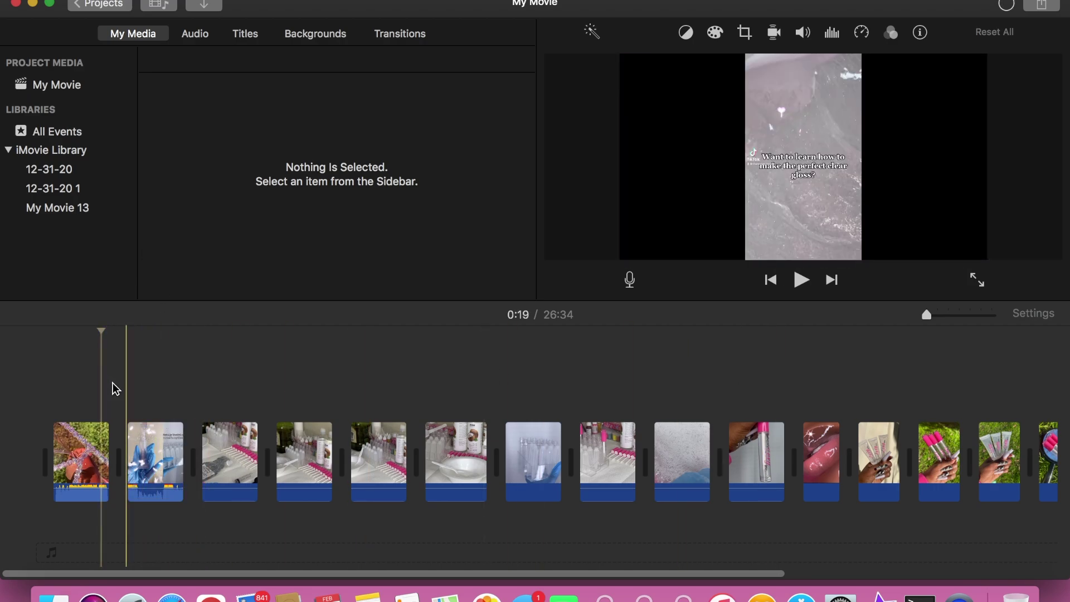
click(800, 280)
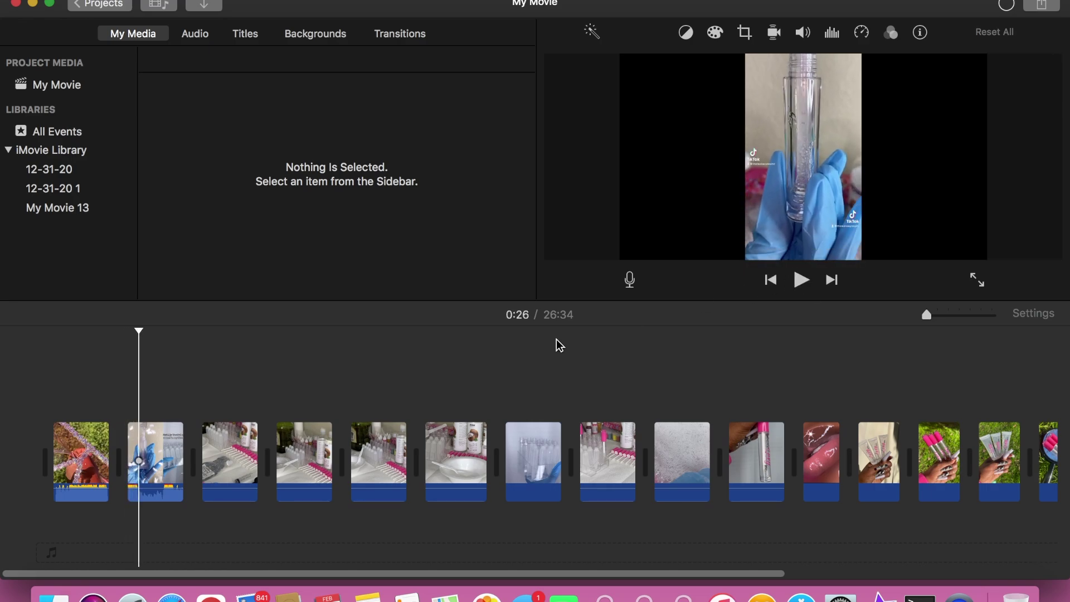
click(124, 394)
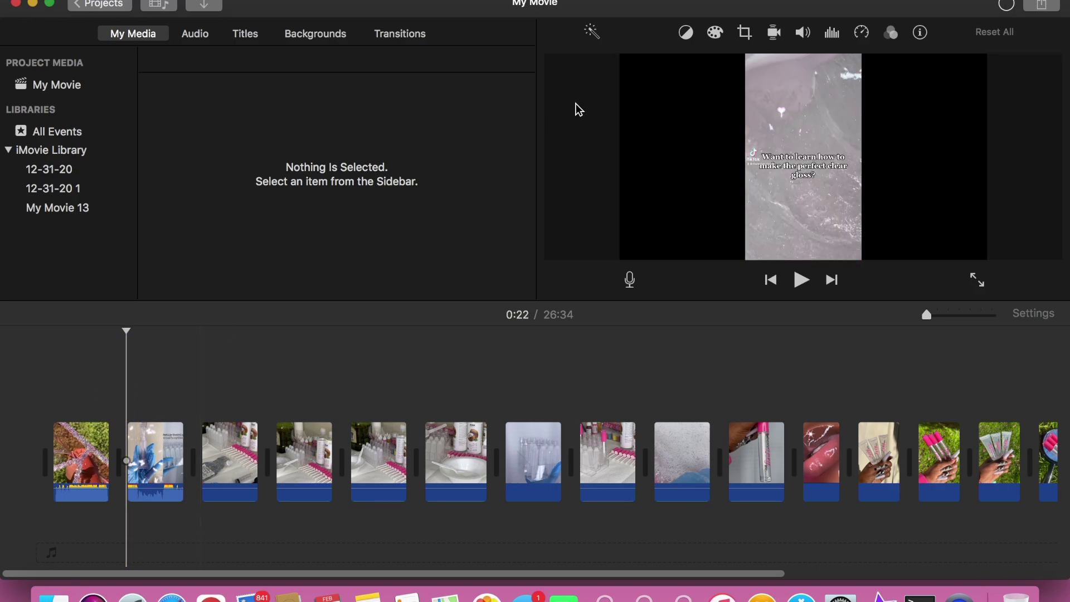
click(747, 35)
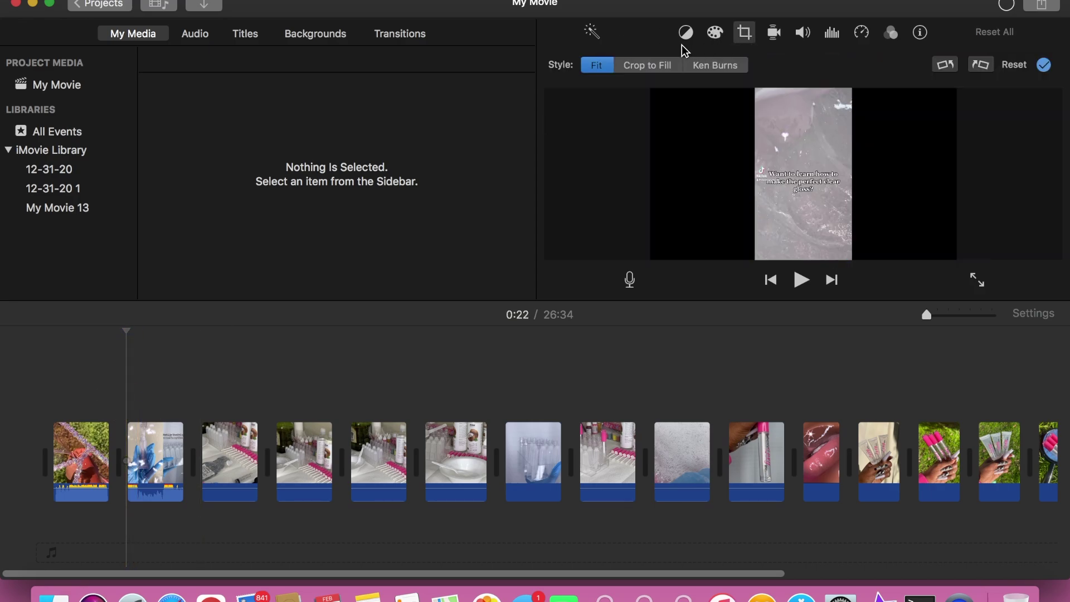
click(658, 68)
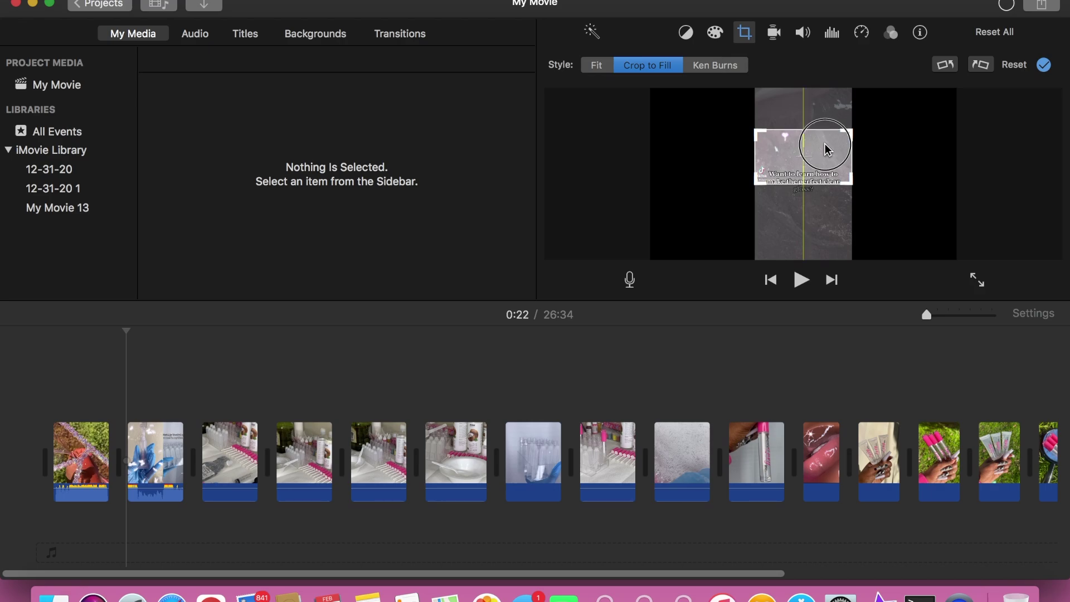
drag(829, 166, 828, 164)
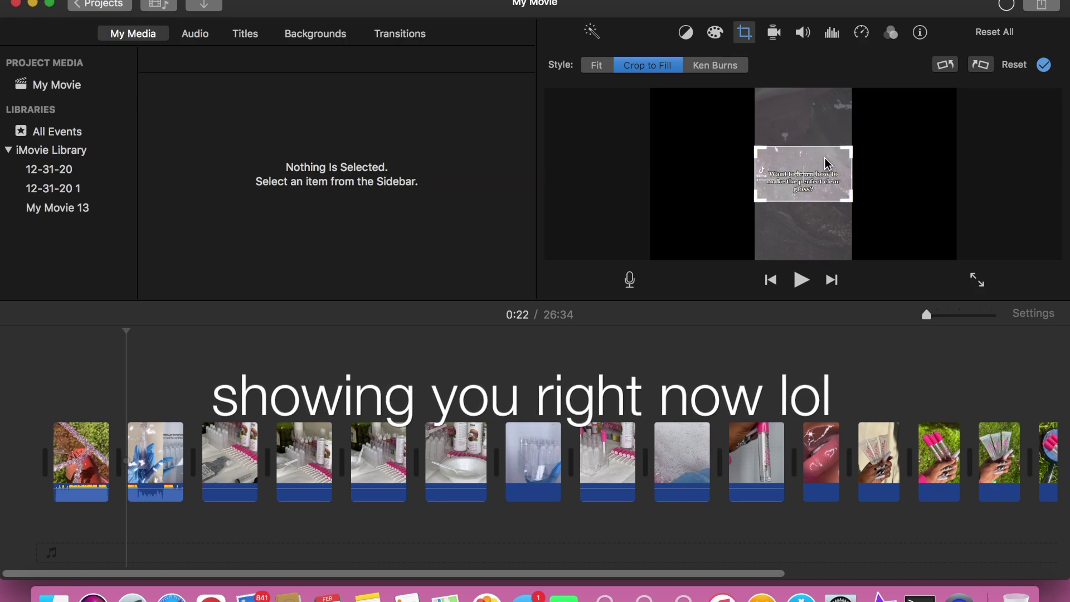
Step: Play through the opening of the movie and split the 2.9-minute bowl clip at about 1:57
click(800, 279)
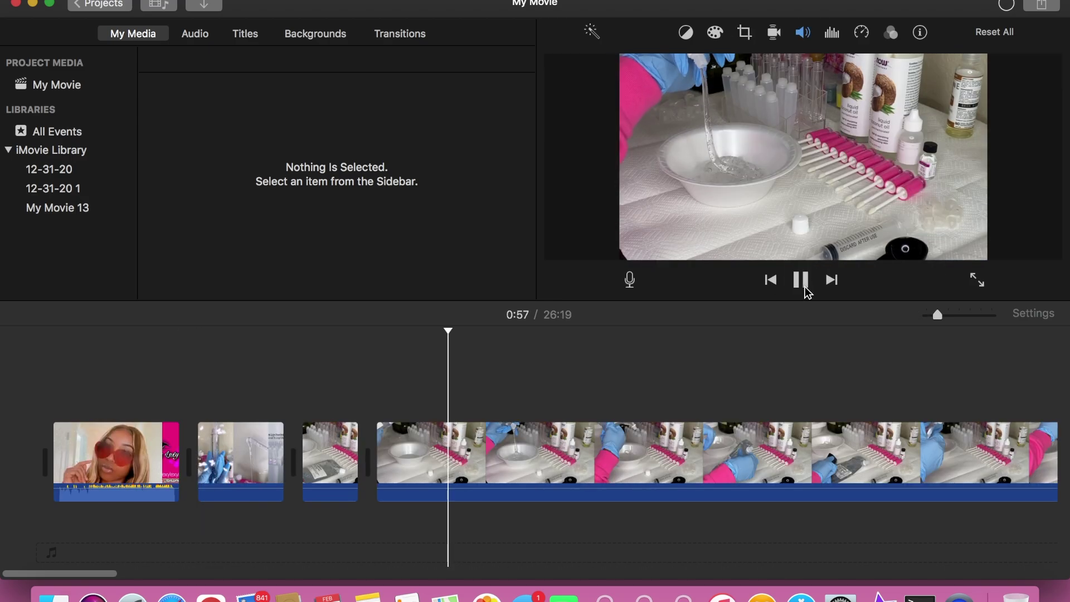
click(803, 280)
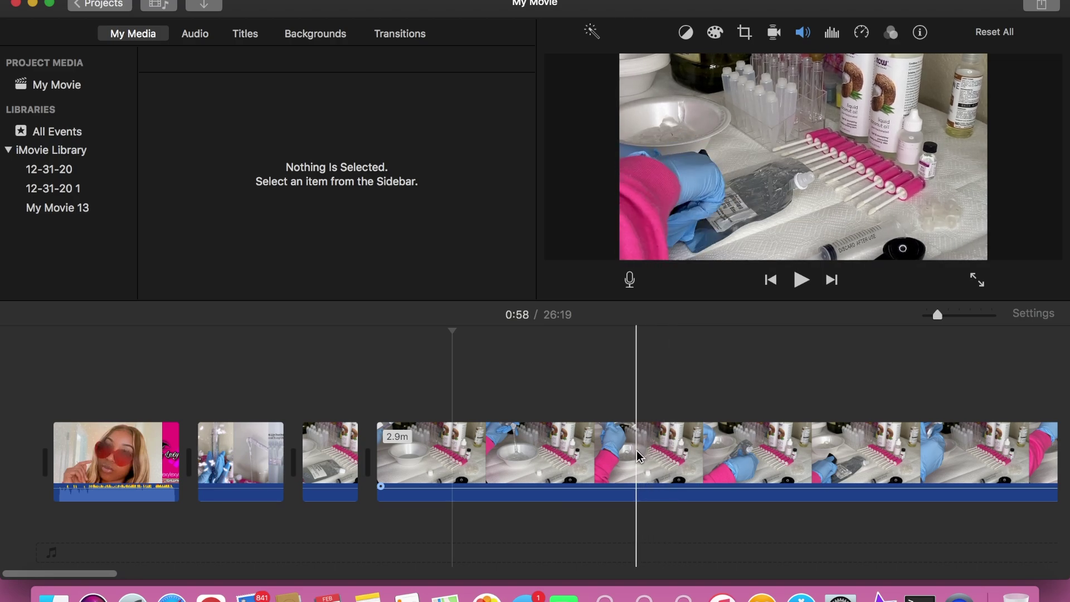
scroll(638, 450, right, 5)
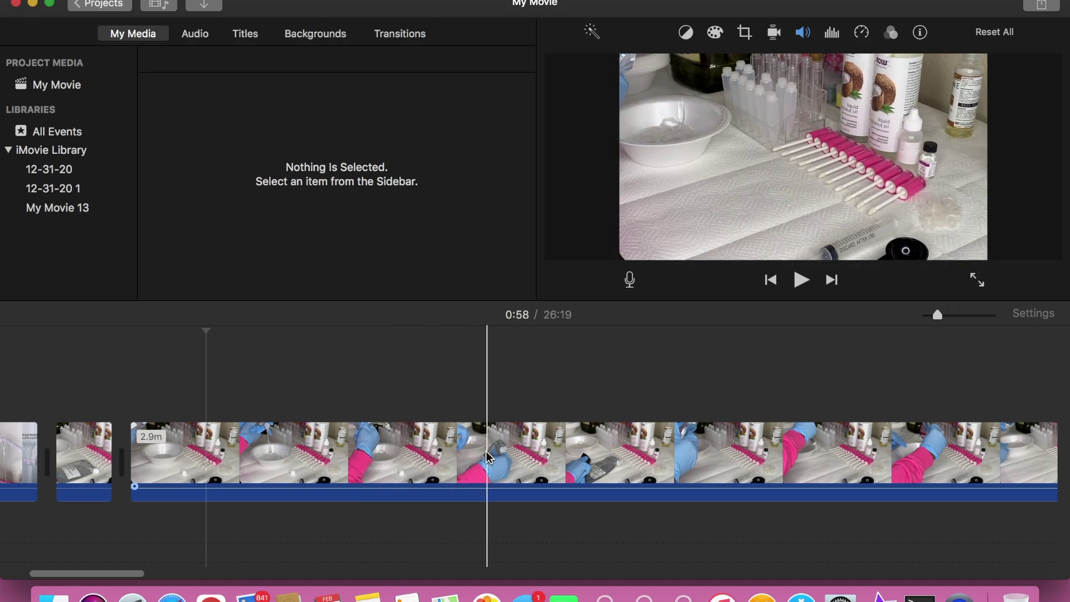
click(535, 453)
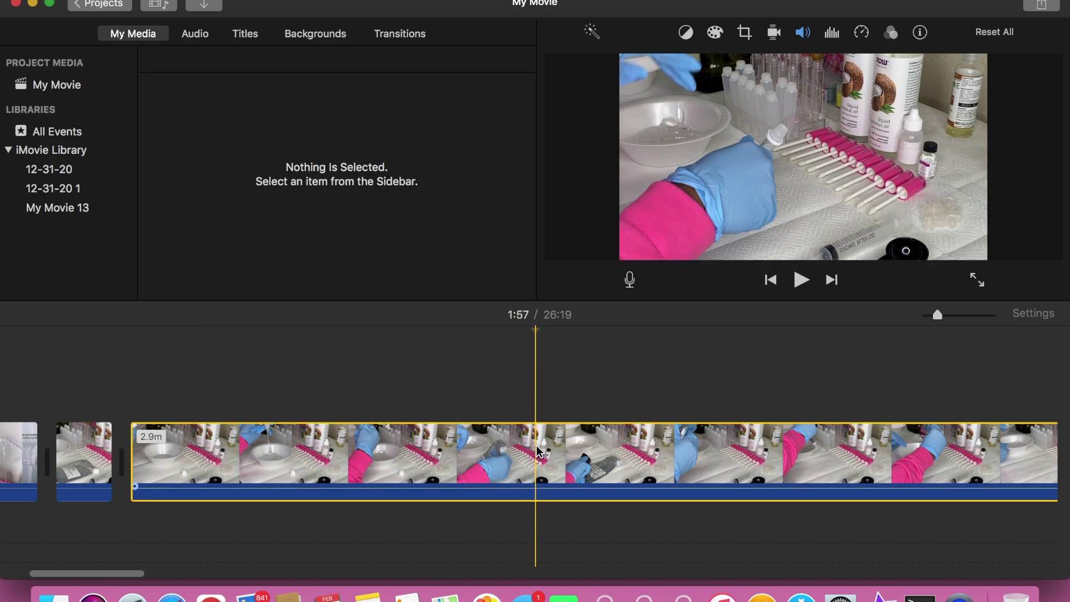
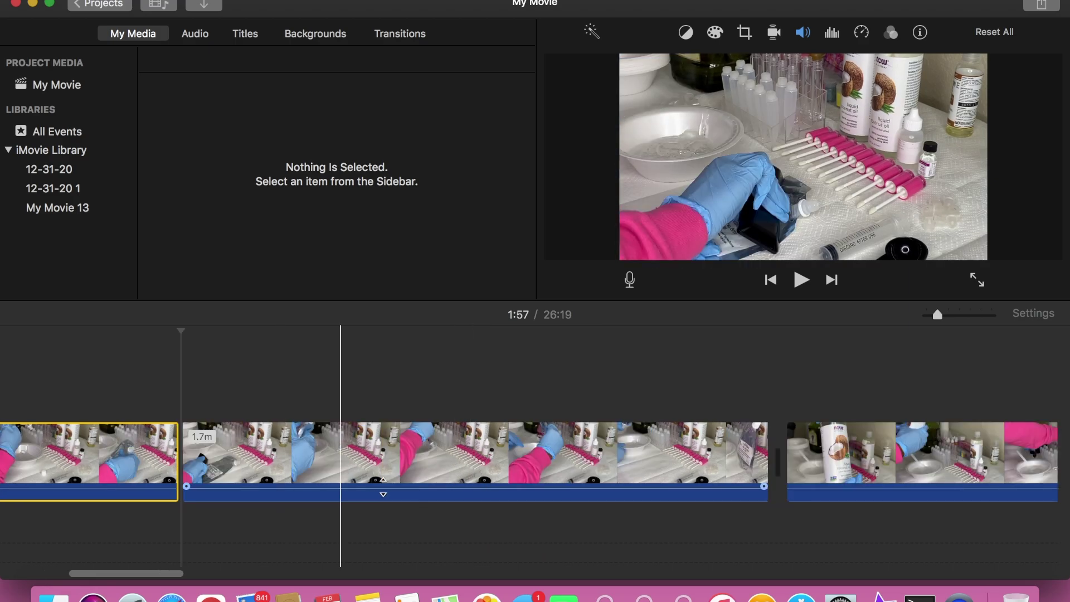
Step: Split the 1.7-minute bowl segment at about 3:36 and delete its 5.6-second end piece
click(739, 457)
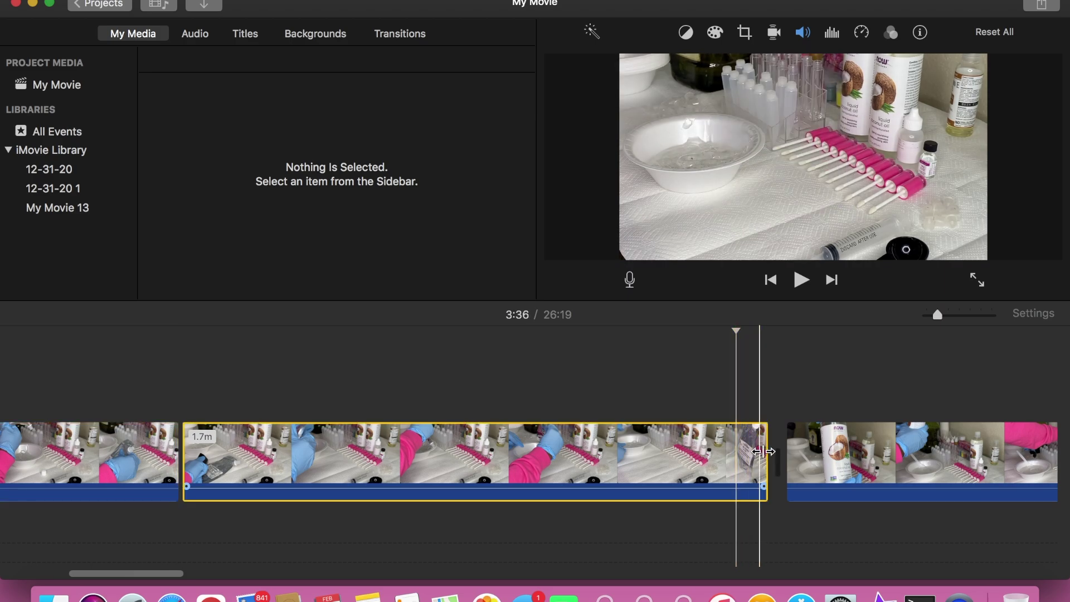
right_click(737, 452)
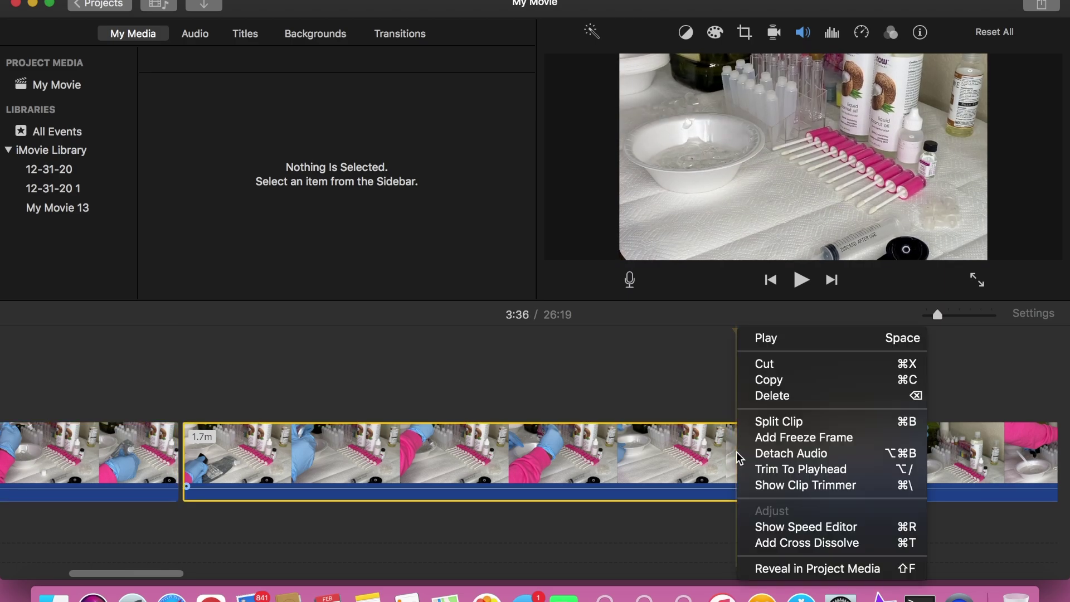
click(760, 421)
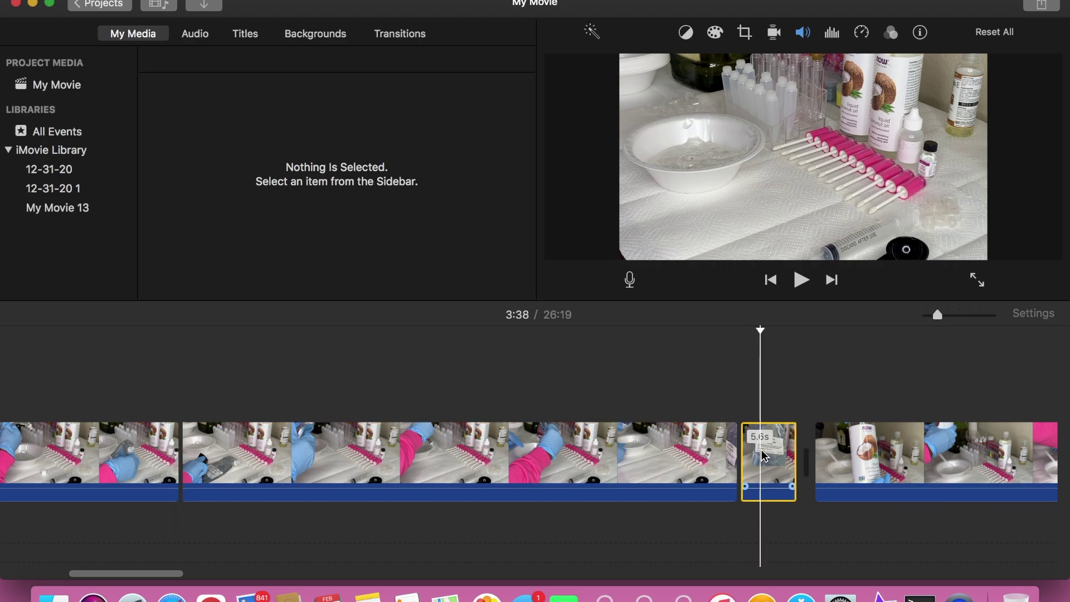
key(Delete)
Step: Speed up the remaining bowl segment to a custom 492%, shortening it to 20.3 seconds
click(563, 457)
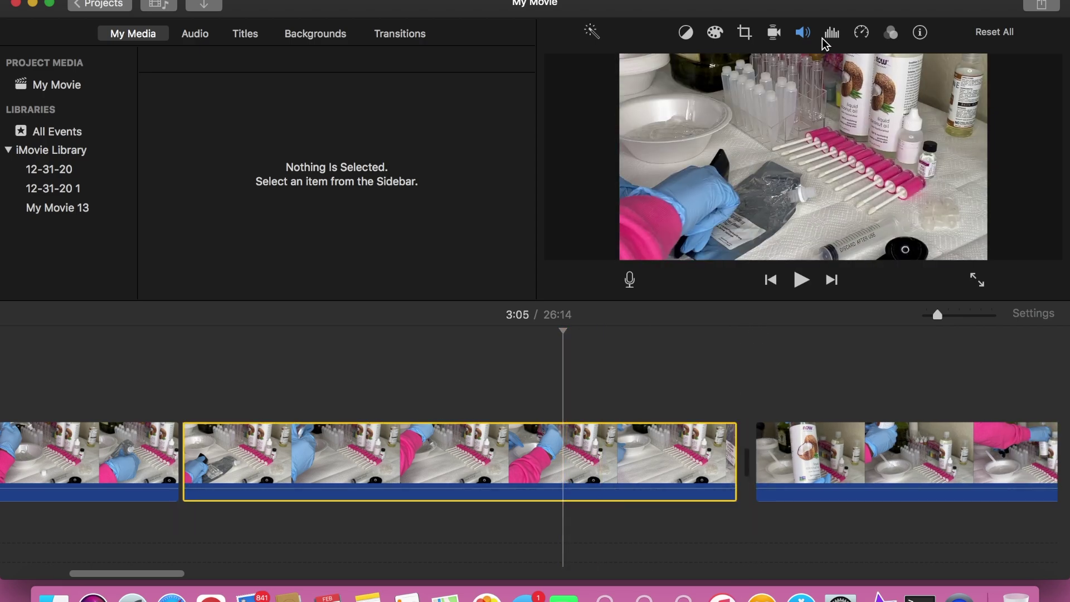
click(862, 33)
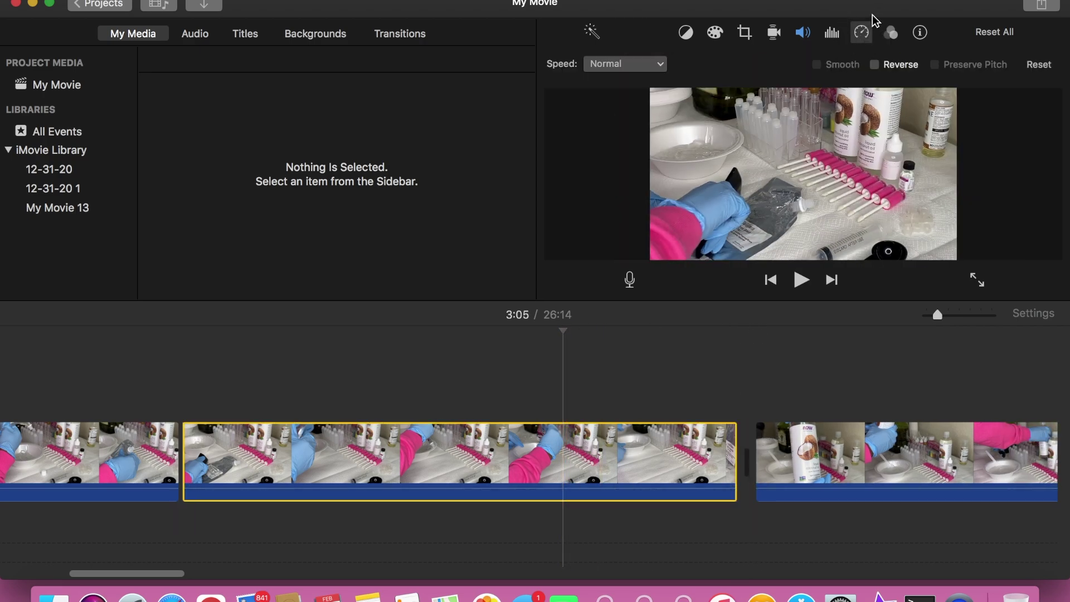
click(641, 61)
click(619, 109)
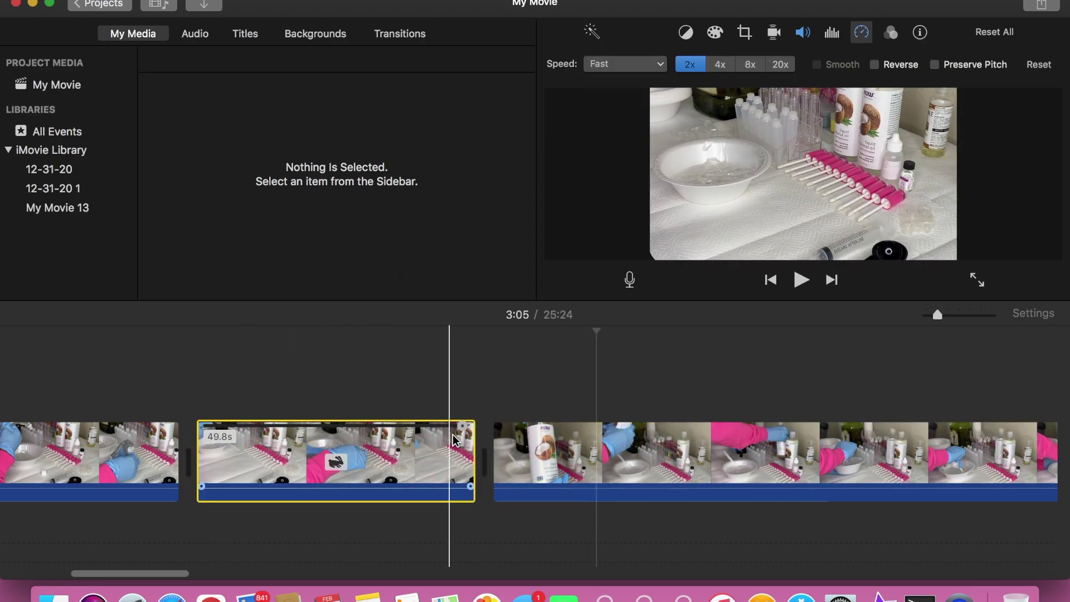
drag(467, 430, 299, 453)
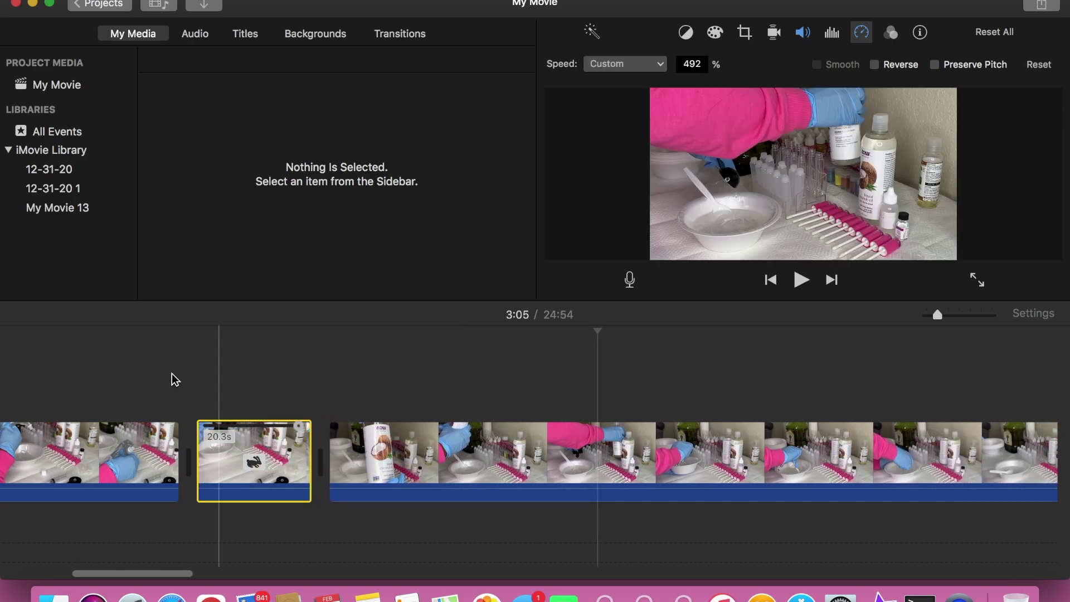
click(167, 390)
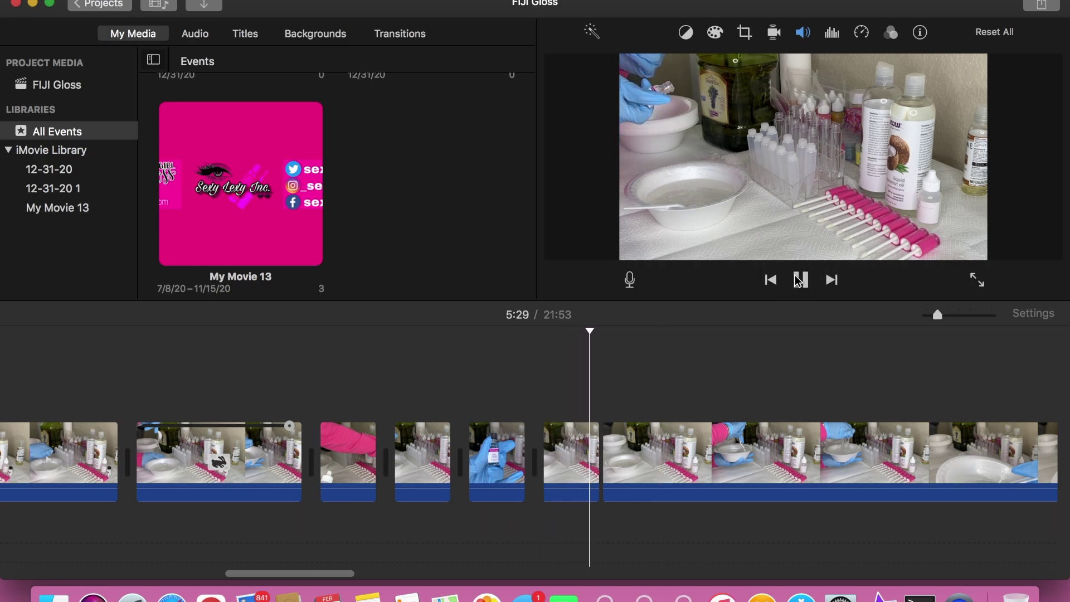
Step: Set the 2.2-second clip near 5:28 to Crop to Fill, framing the gloved hand and the stacked bowls behind
click(799, 279)
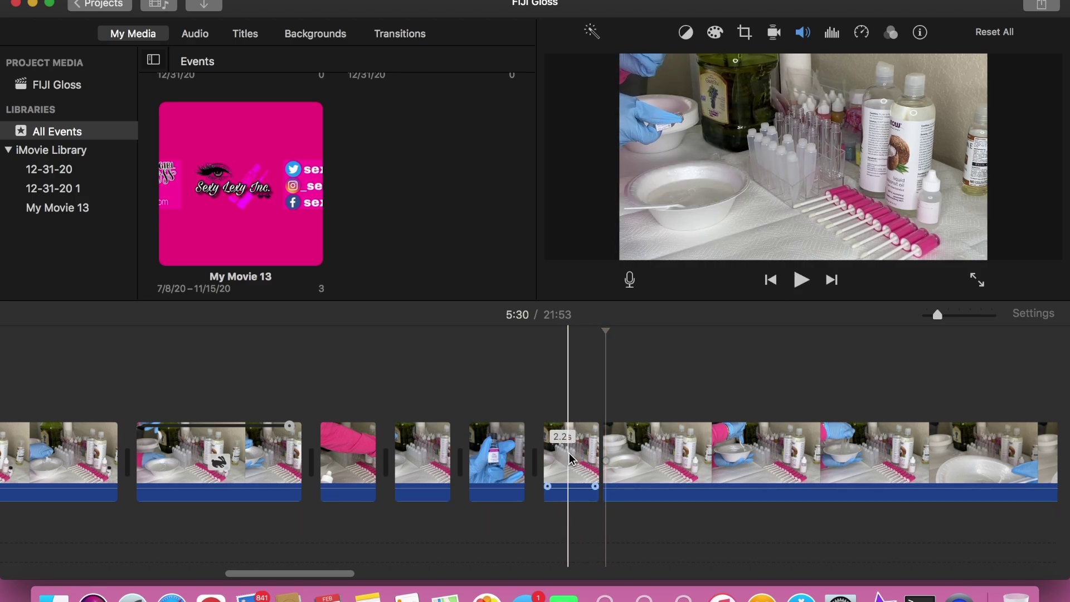
click(744, 34)
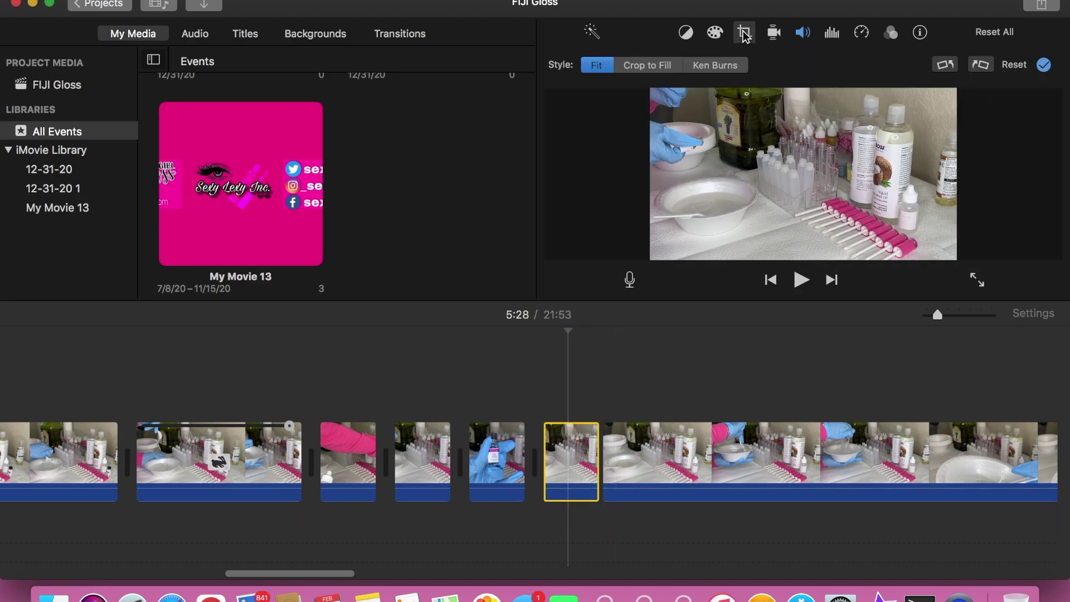
click(643, 67)
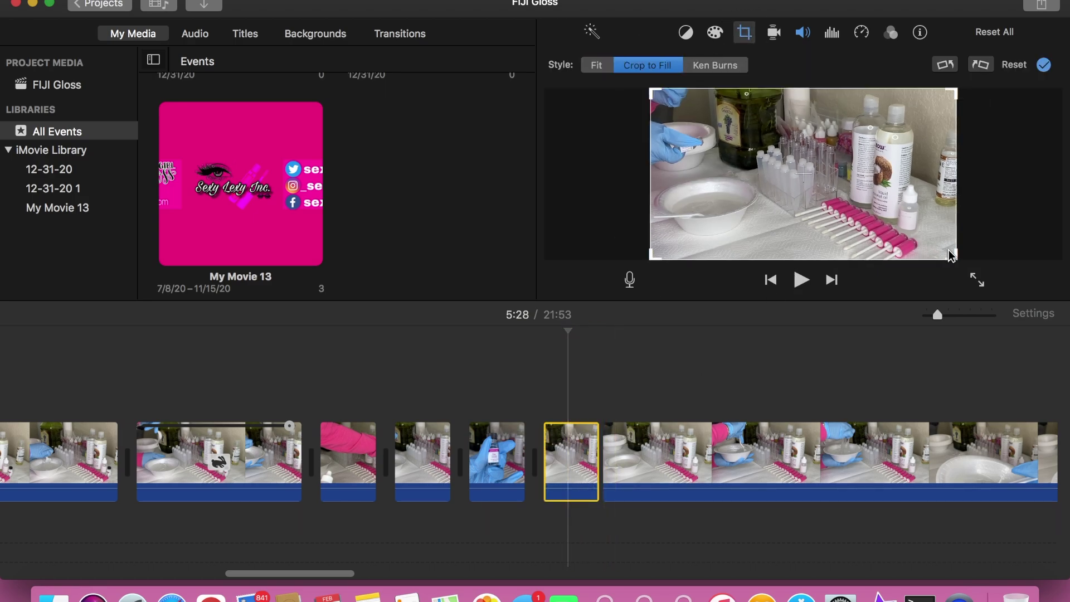
drag(954, 256, 754, 179)
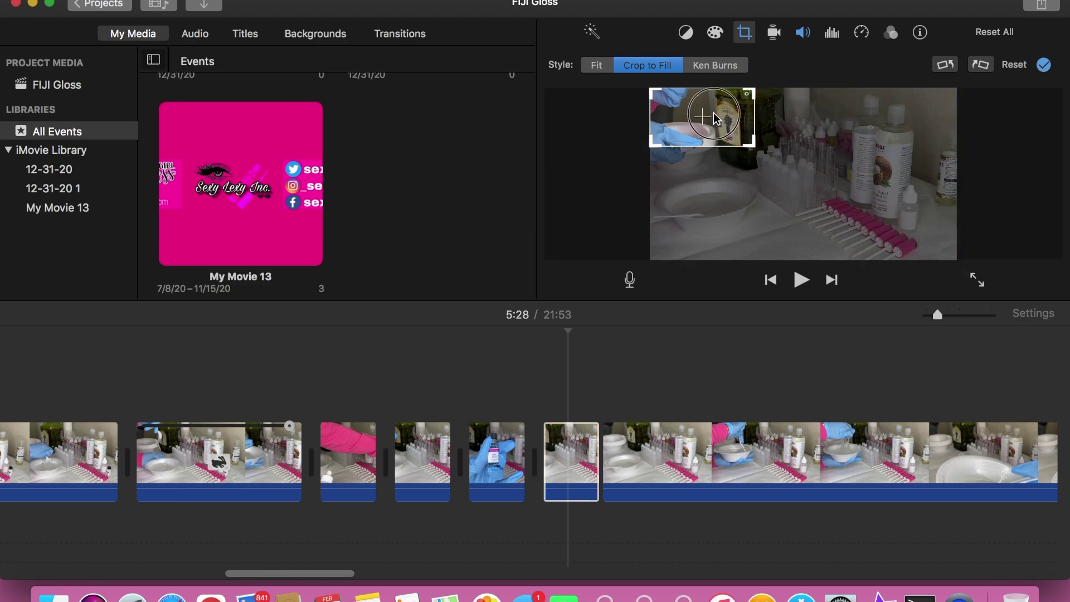
drag(715, 118, 715, 137)
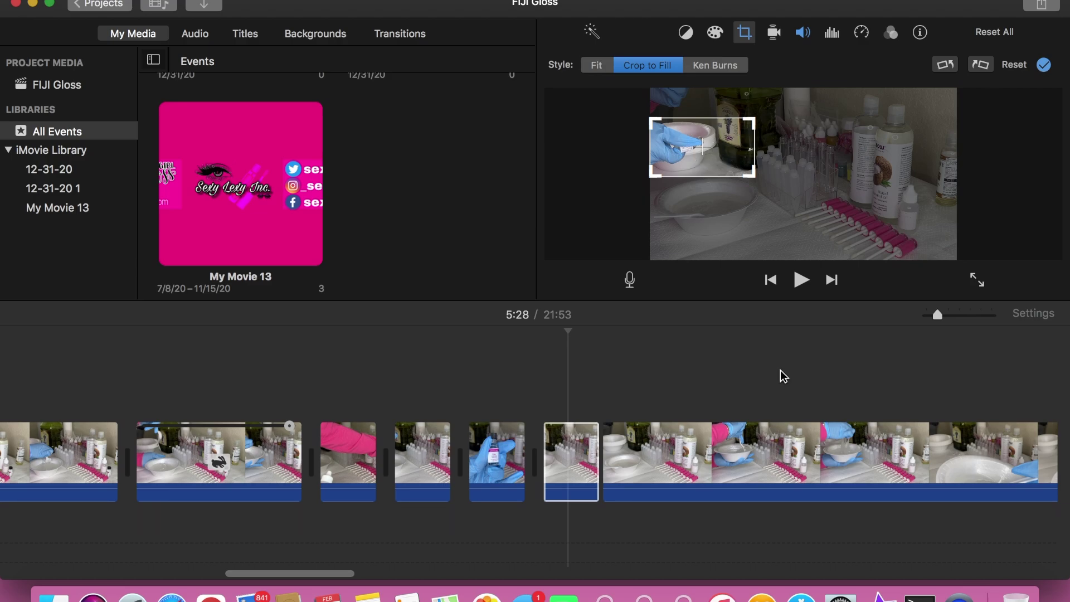
Step: Play back the cropped 2.2-second clip and the 7.2-second tube rack clip to check them
click(800, 285)
click(540, 390)
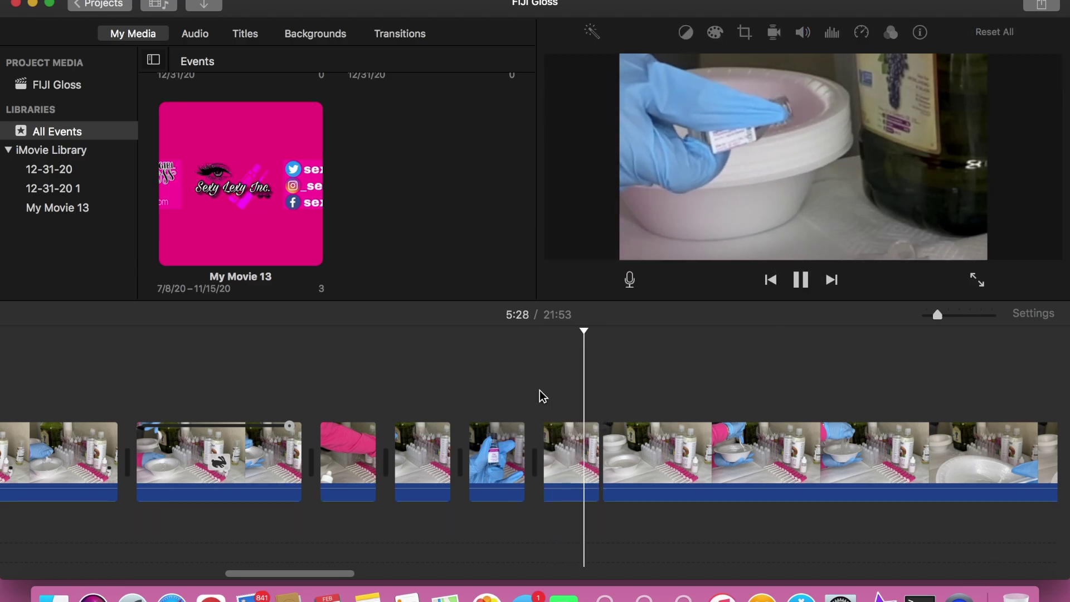
click(800, 280)
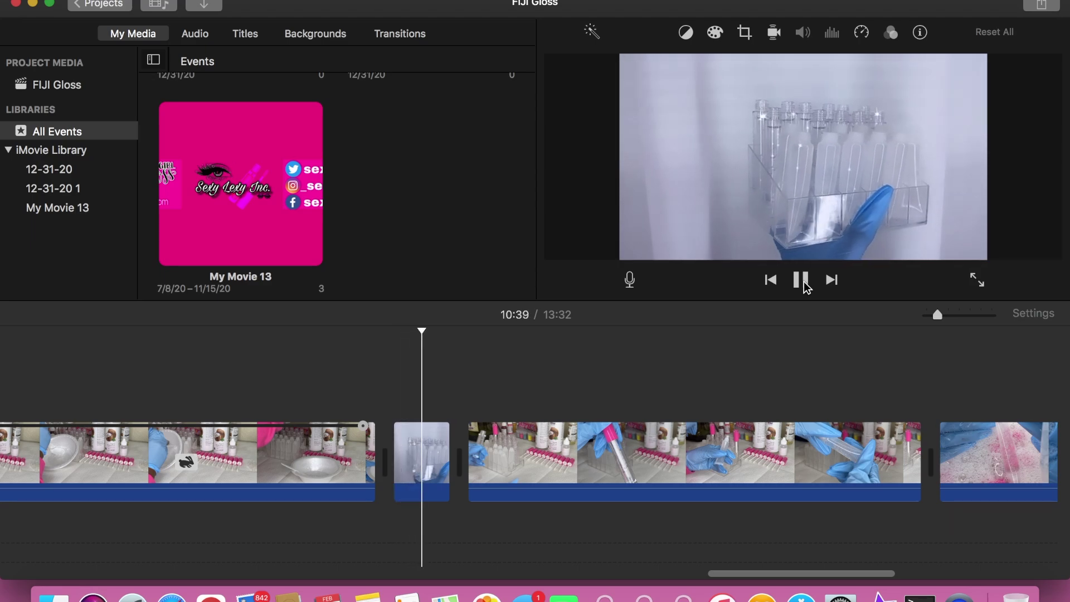
click(803, 280)
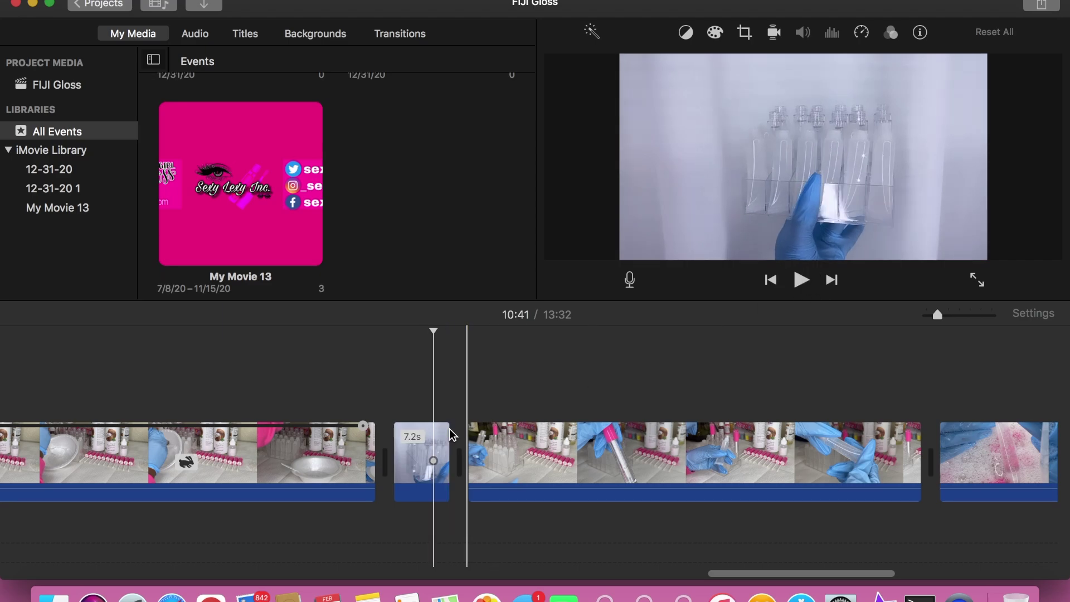
Step: Set the 7.2-second tube rack clip's speed to Slow and play back the slowed clip
click(858, 35)
click(623, 65)
click(621, 98)
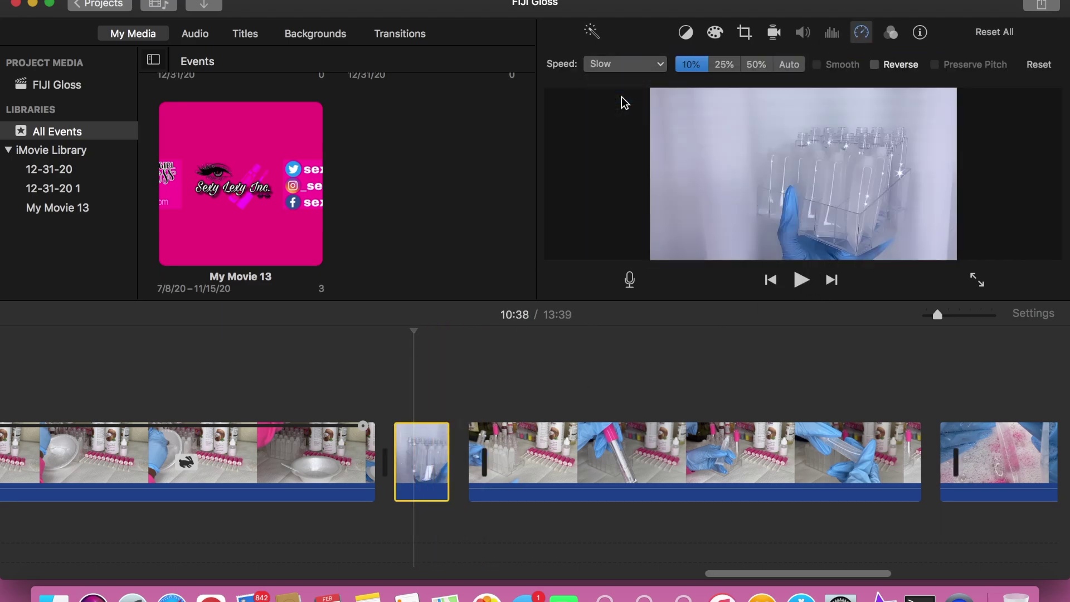
click(393, 398)
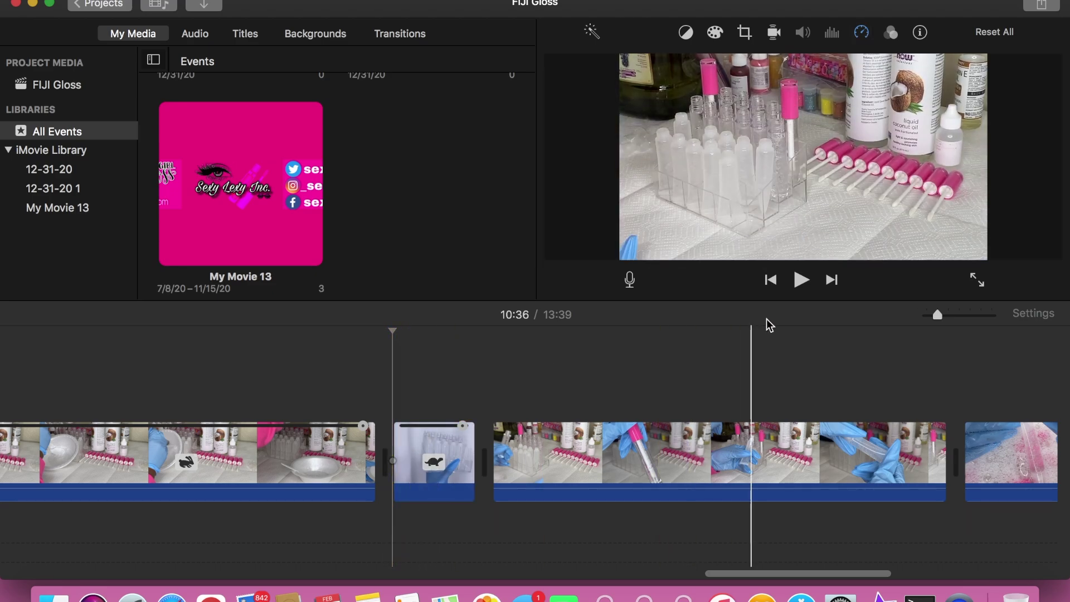
click(801, 280)
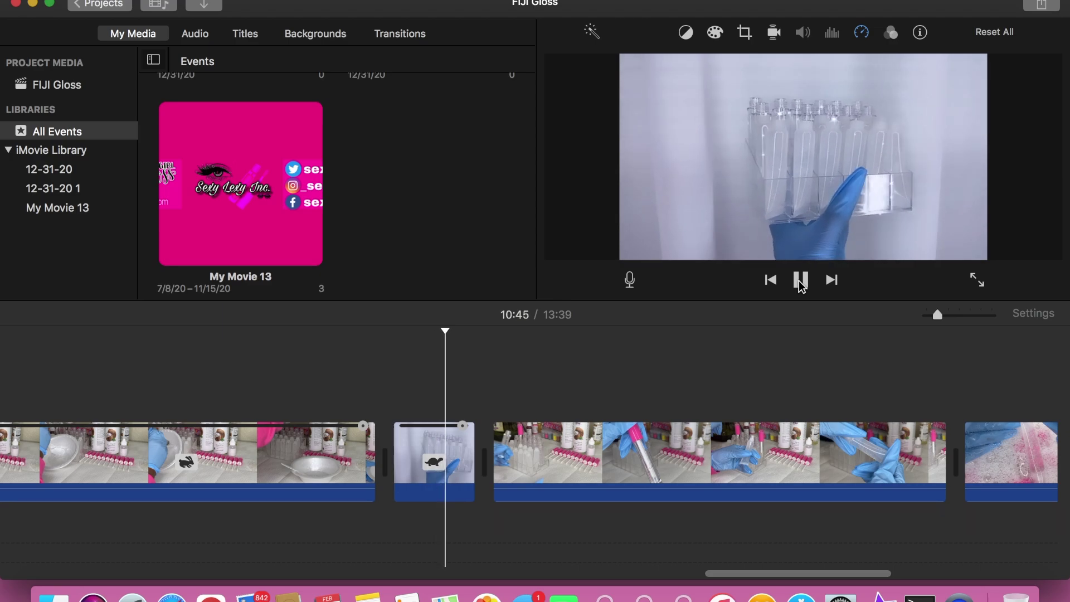
click(801, 285)
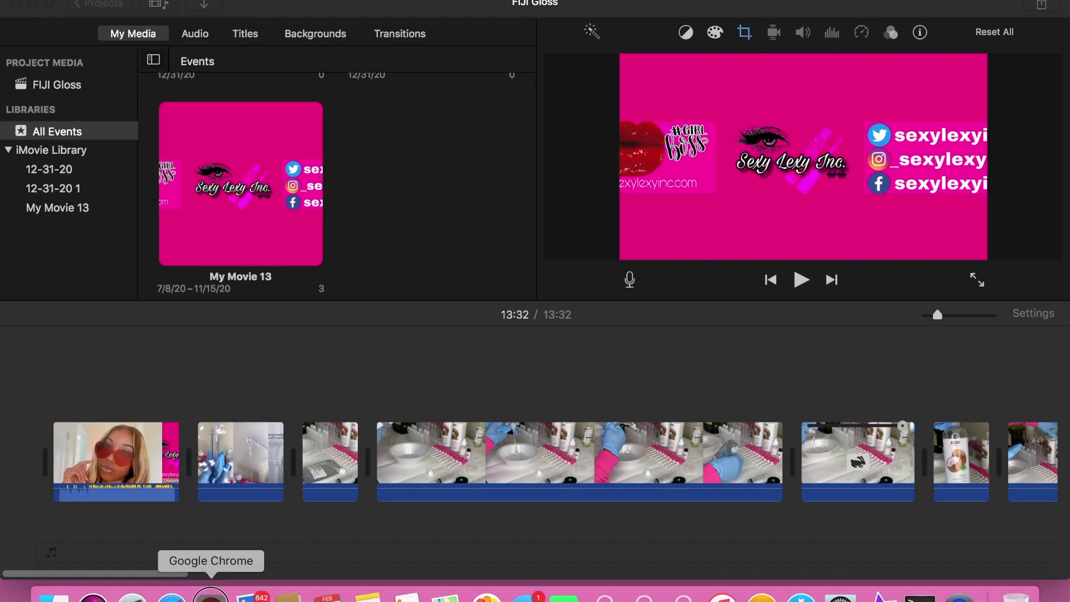
Step: Switch to Google Chrome and search YouTube for "copyright free background music"
click(211, 595)
click(433, 65)
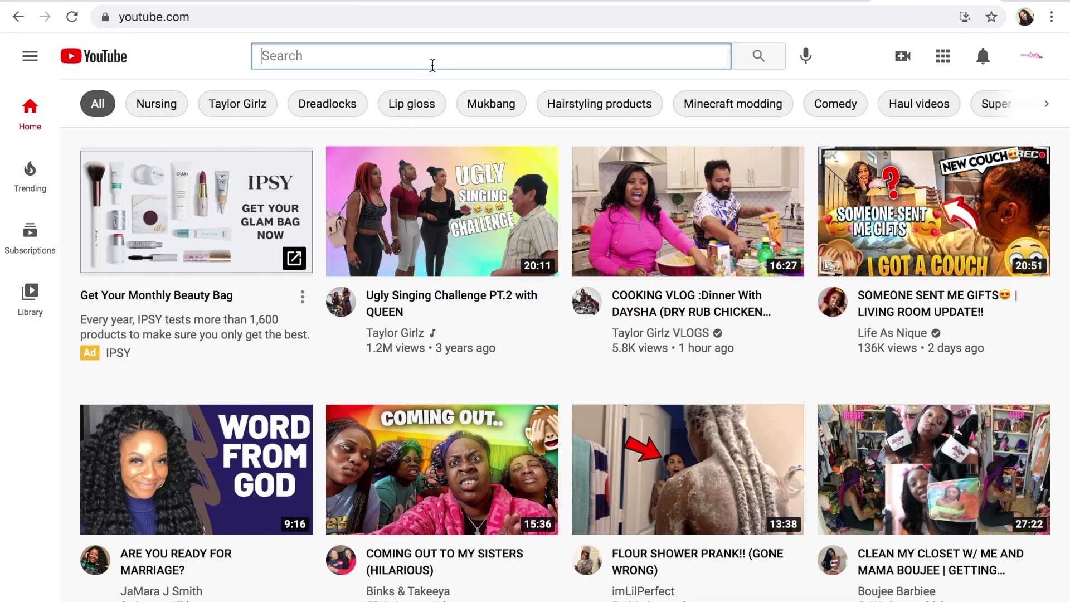
text(cop)
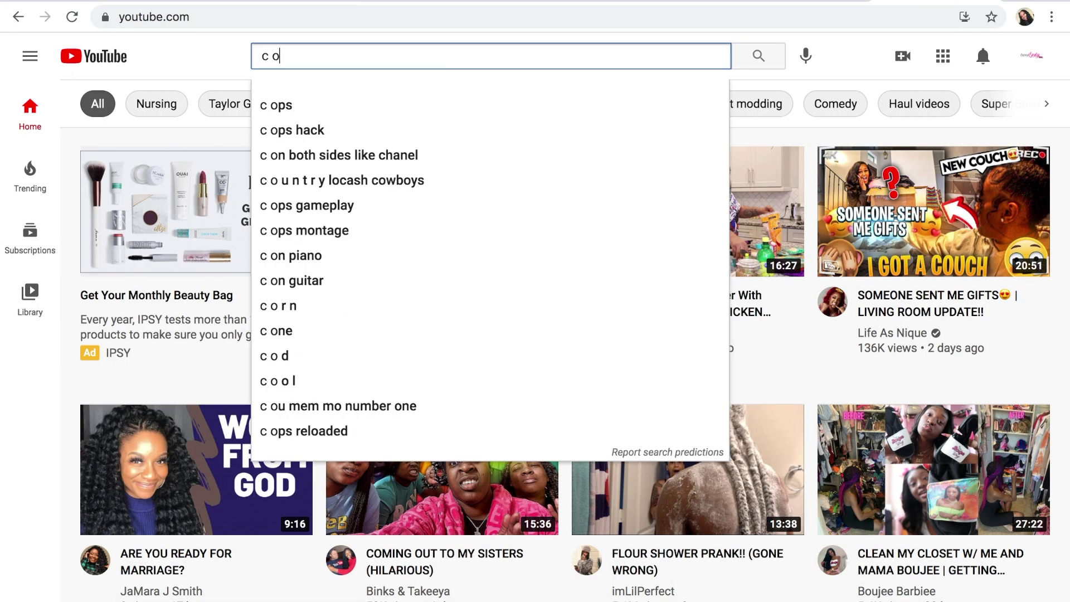
key(BackSpace)
key(BackSpace)
text(opyrigh)
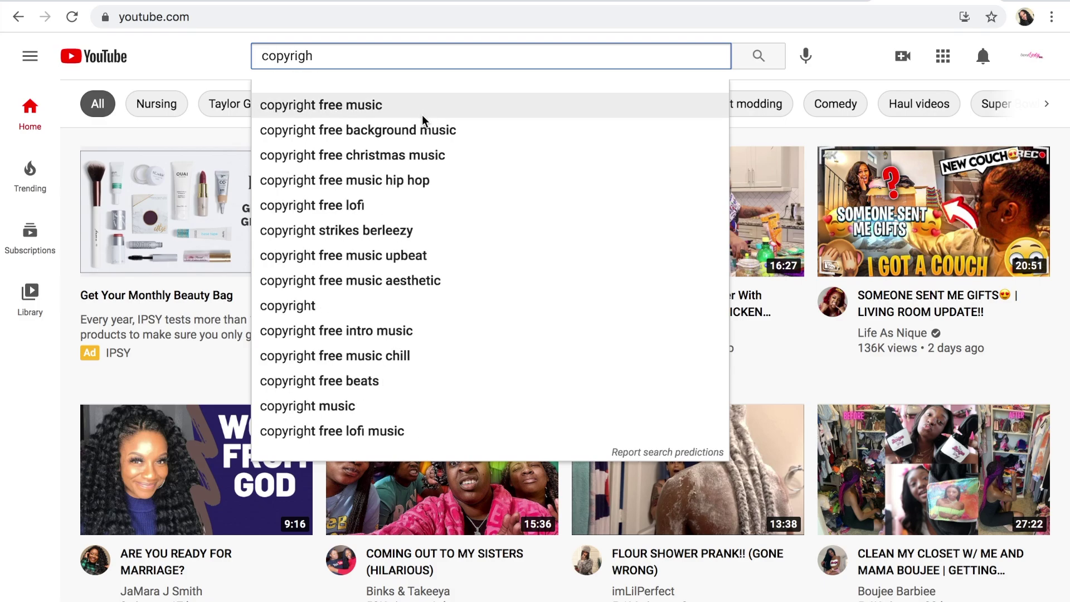
click(423, 129)
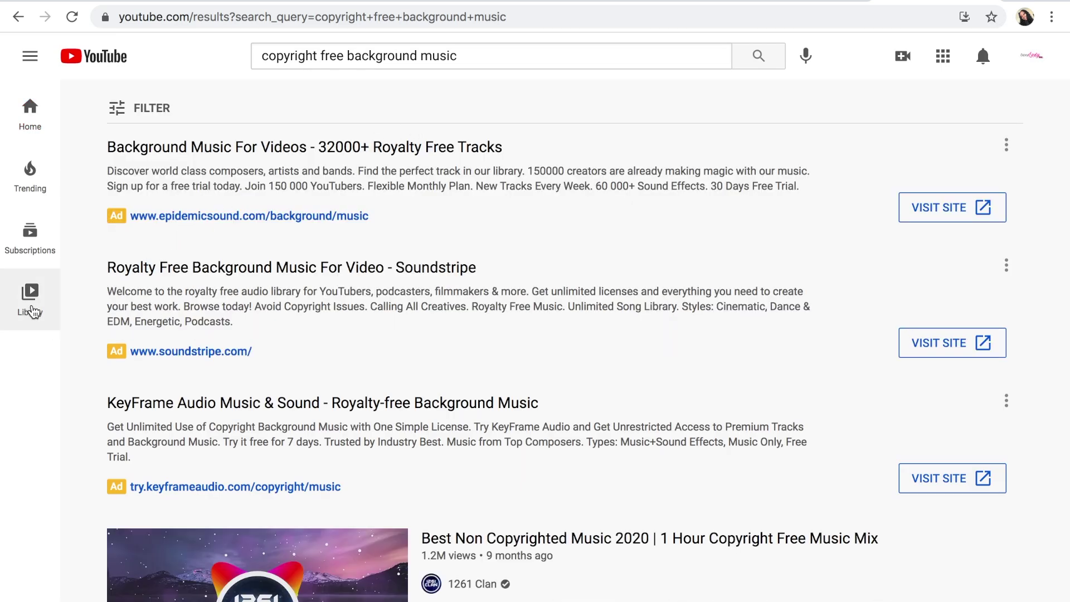
Step: Open the saved Vlog No Copyright Music playlist and start its track Star Eyes – urpleactus
click(34, 312)
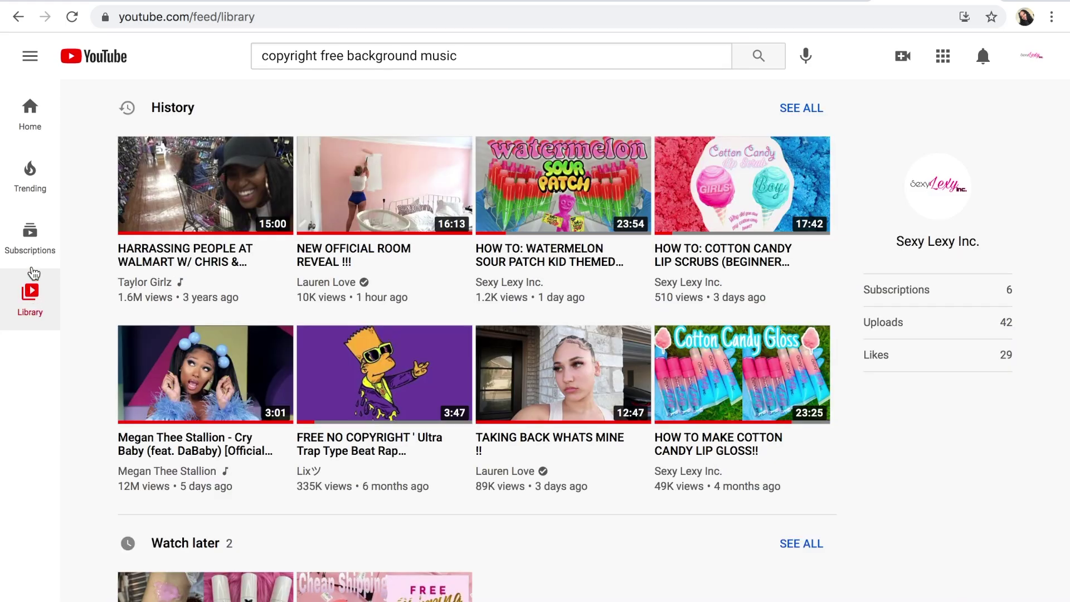
click(30, 55)
click(108, 396)
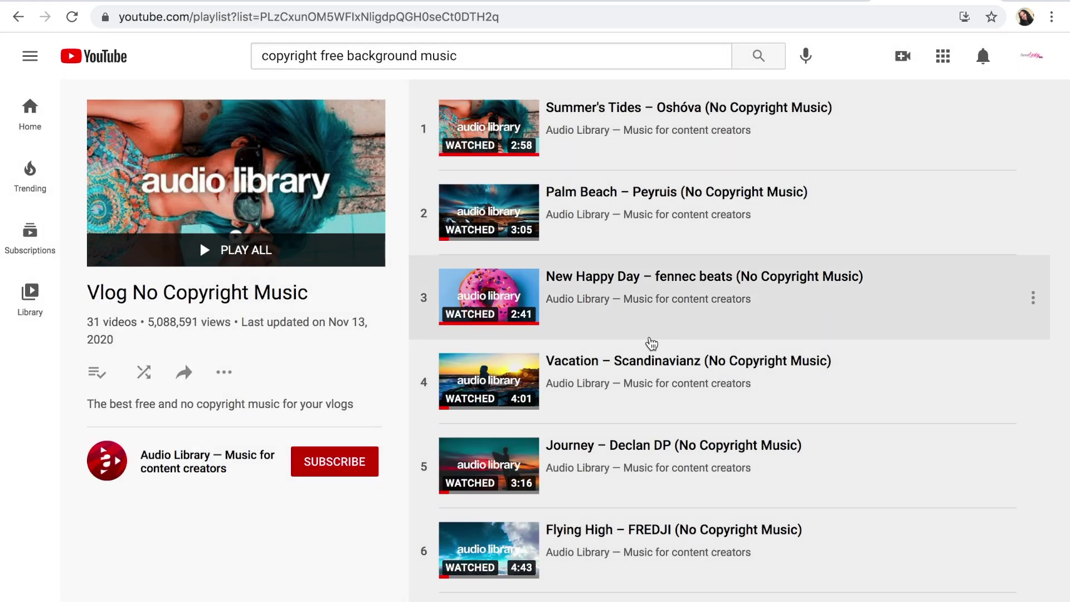
scroll(760, 449, down, 10)
scroll(764, 450, down, 13)
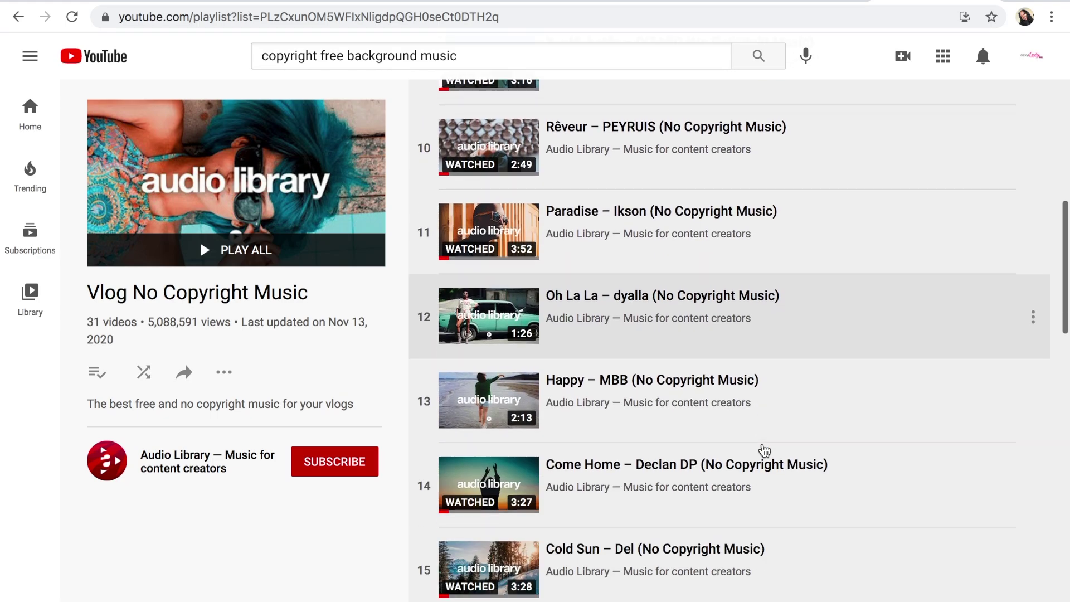
scroll(764, 450, down, 1)
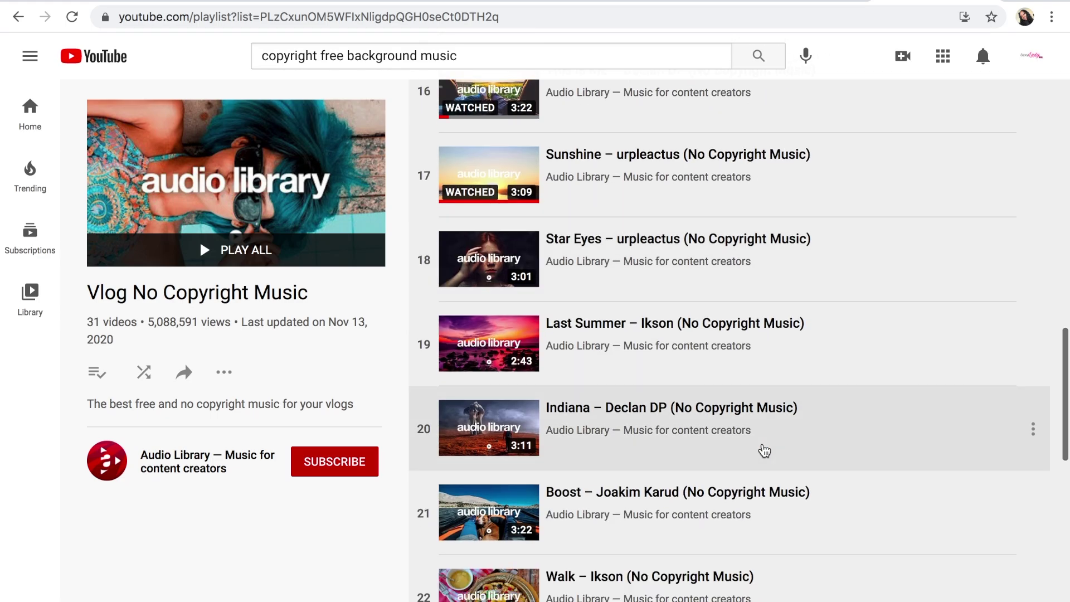
click(507, 278)
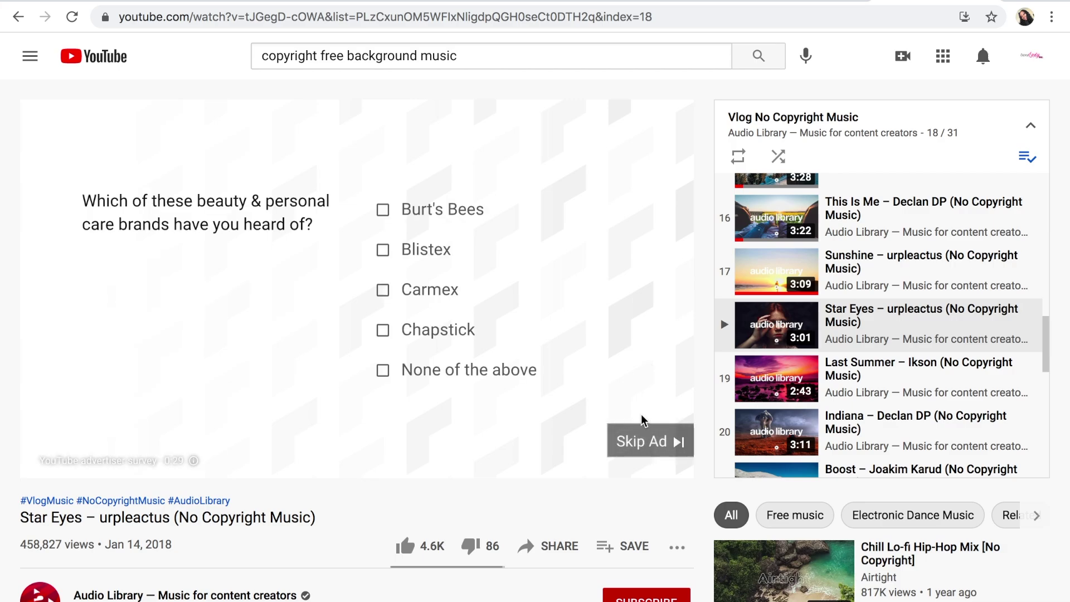
Step: Skip the ad, preview the opening and middle of the Star Eyes track, and pause it
click(640, 426)
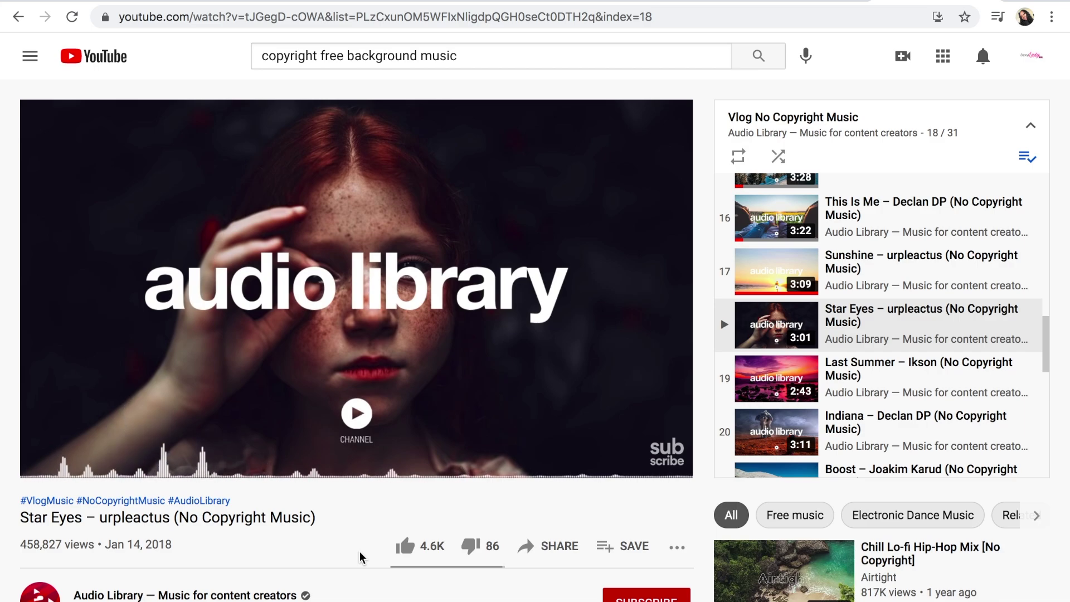
mouse_move(443, 351)
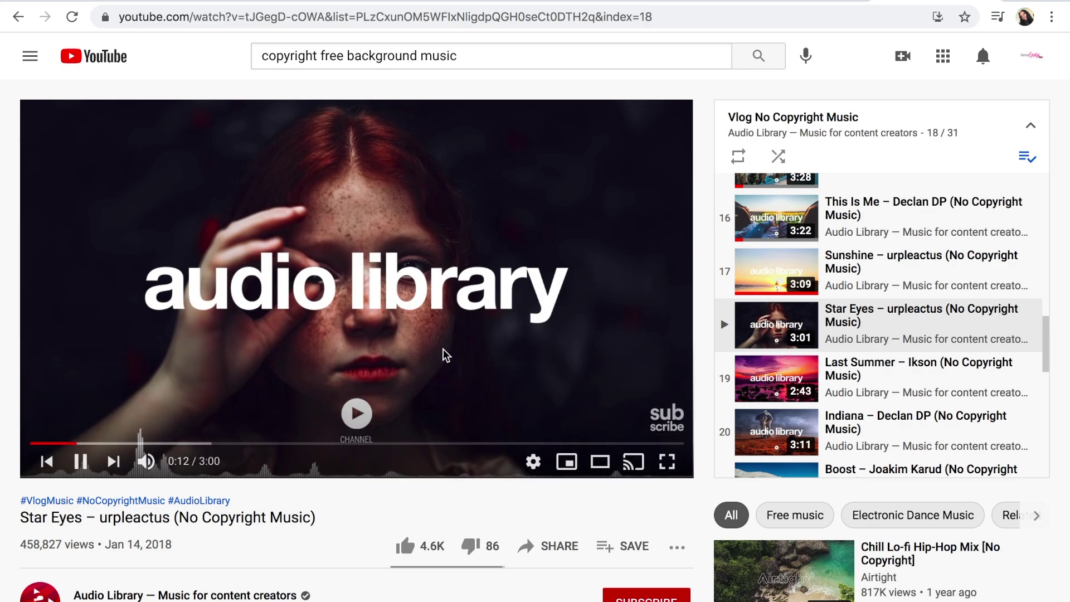
click(263, 443)
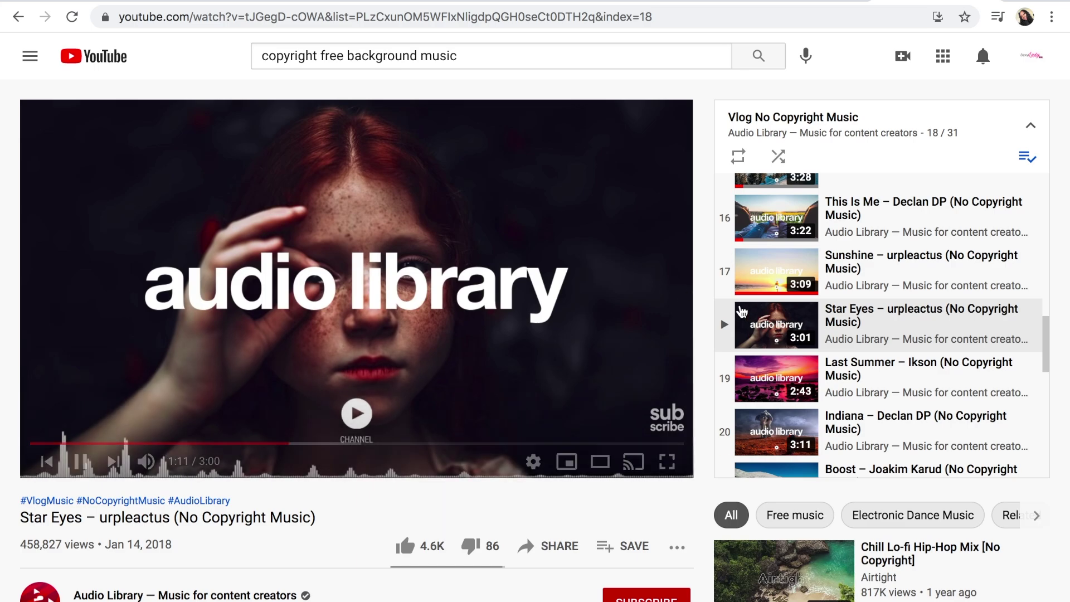
click(499, 273)
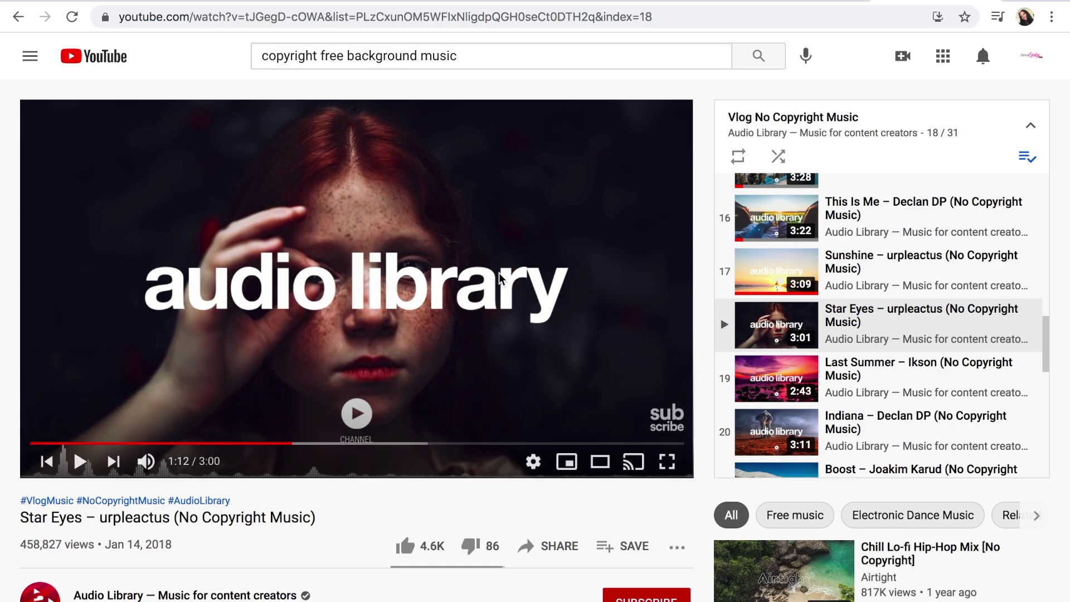
Step: Copy the web address of the Star Eyes video
click(483, 10)
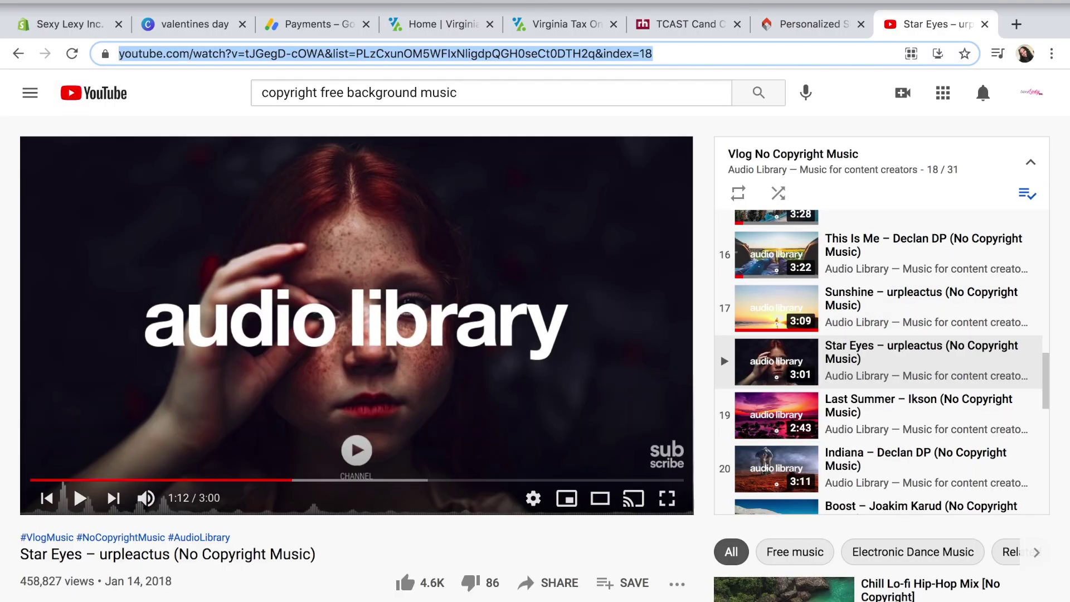
click(162, 0)
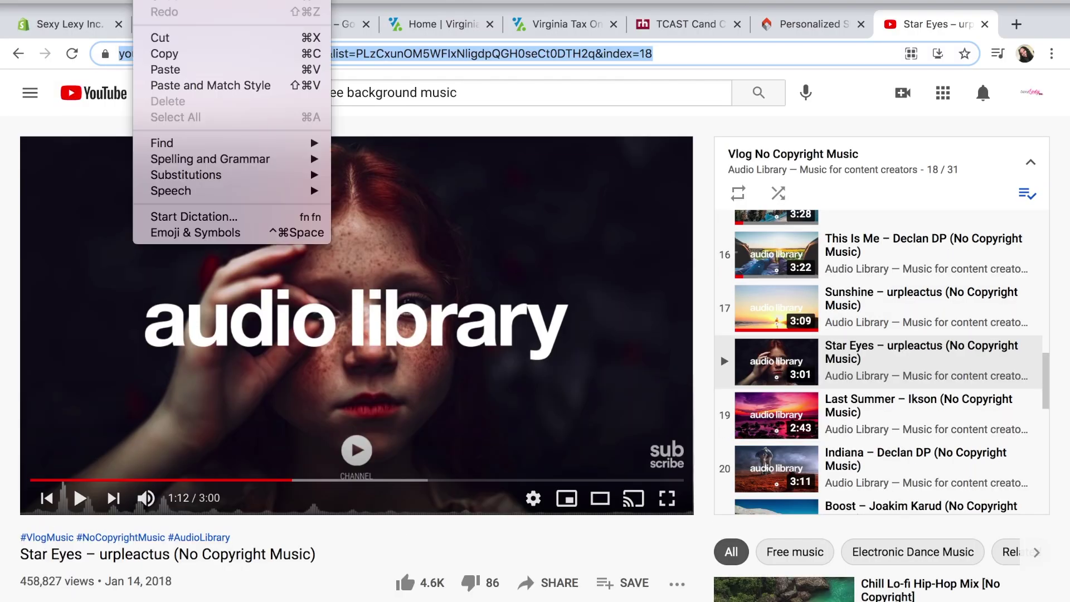
click(182, 54)
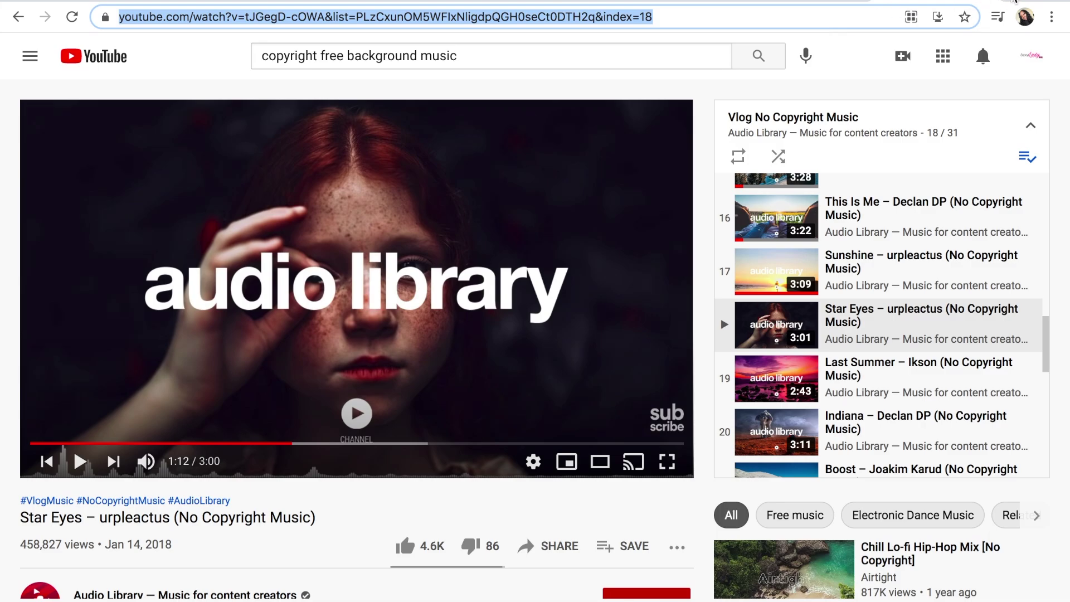
Step: Search Google in a new tab for "youtube converter" and open the YTMP3 site
key(super+t)
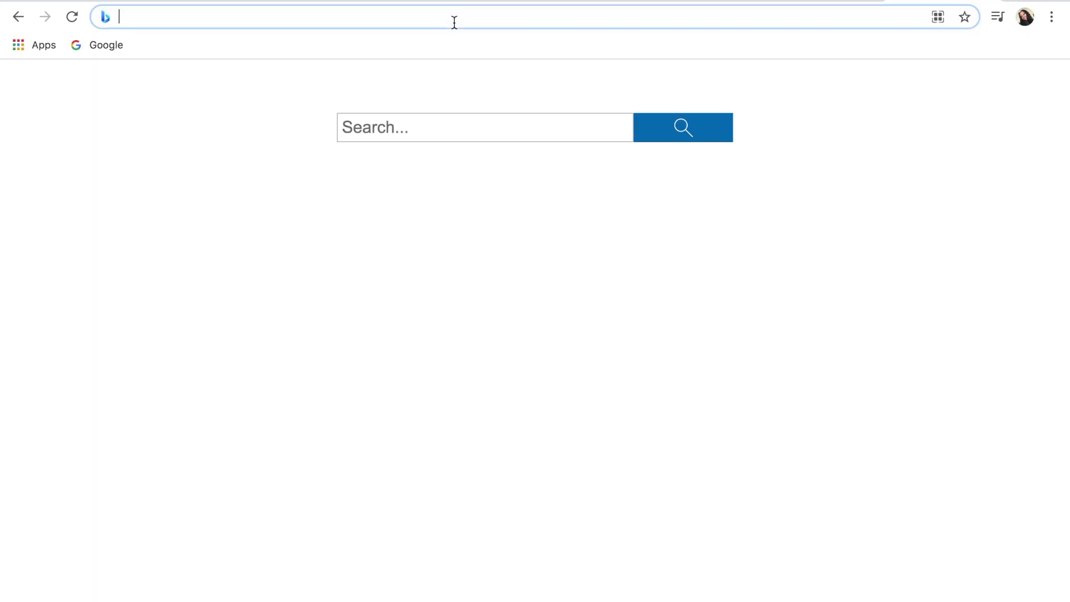
text(g)
key(Return)
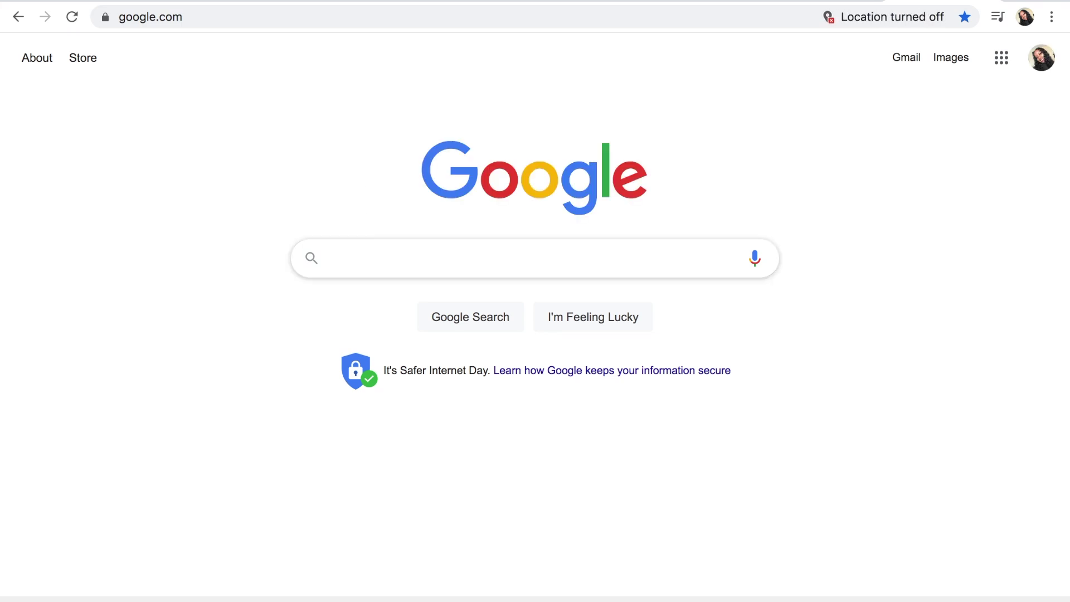
text(yout)
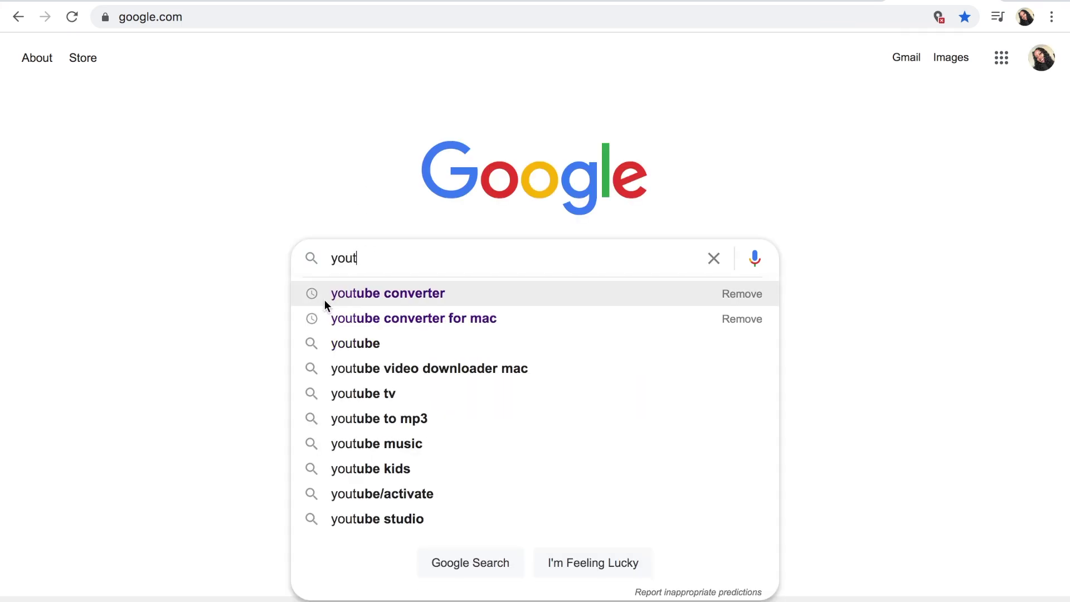
click(352, 286)
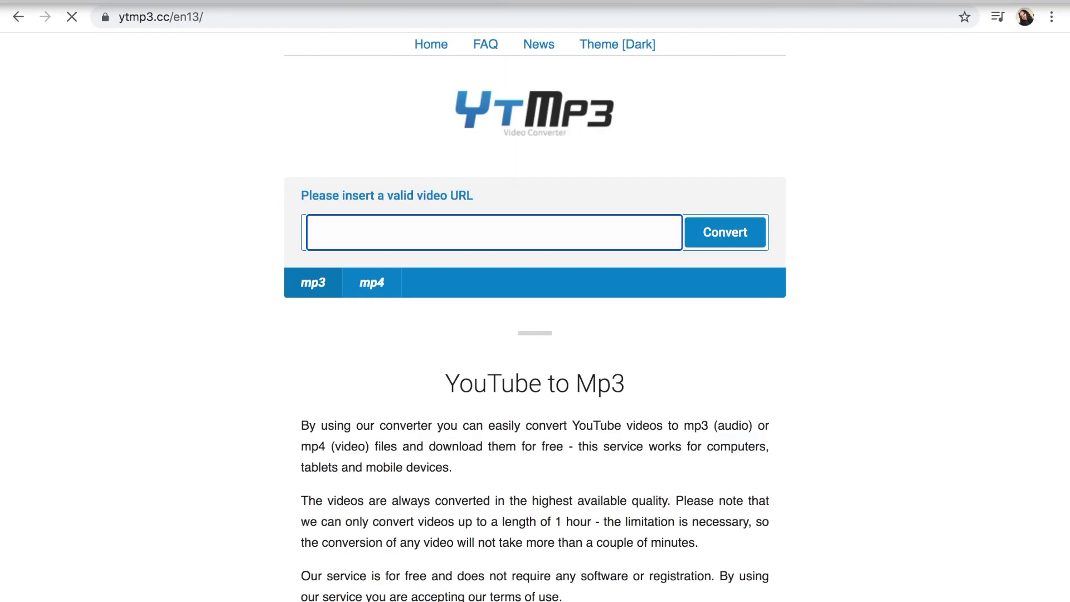
Step: Convert the copied Star Eyes link to mp3, download it, and open the file in iTunes to add it to the library
click(146, 1)
click(195, 69)
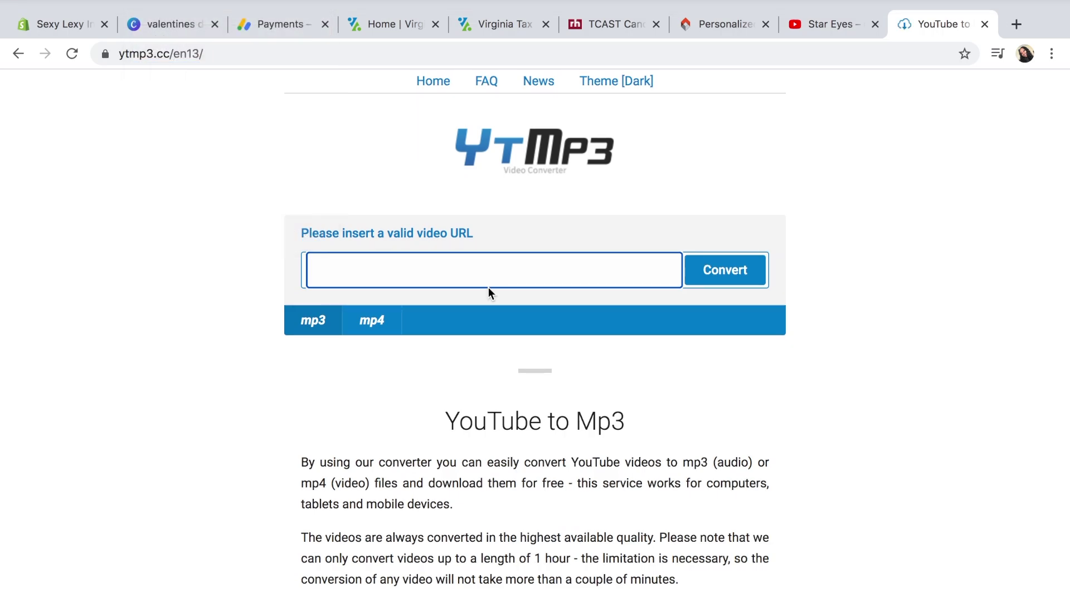
click(737, 231)
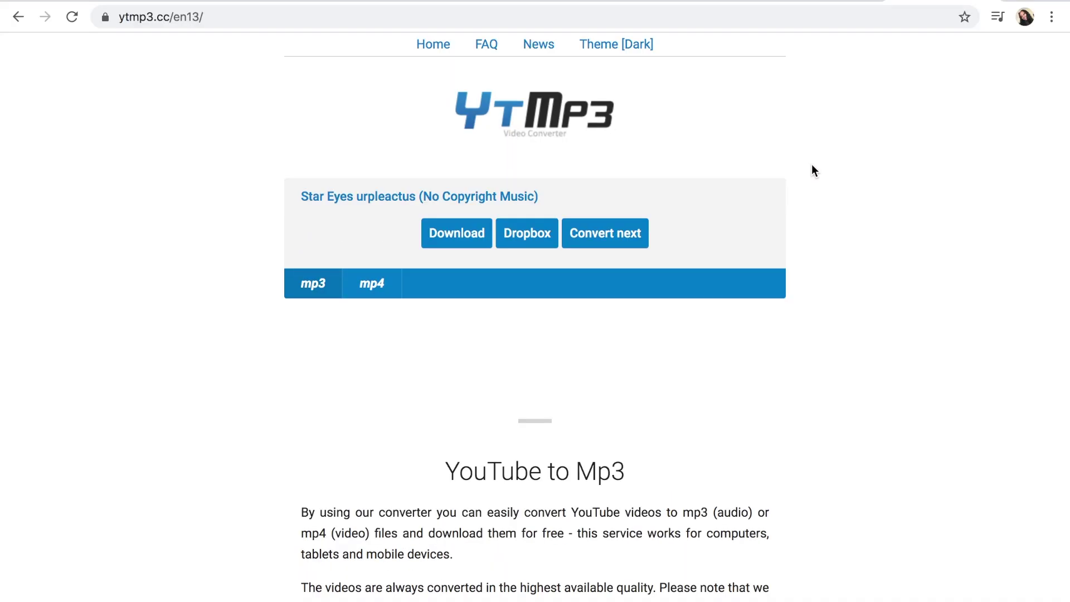
click(476, 233)
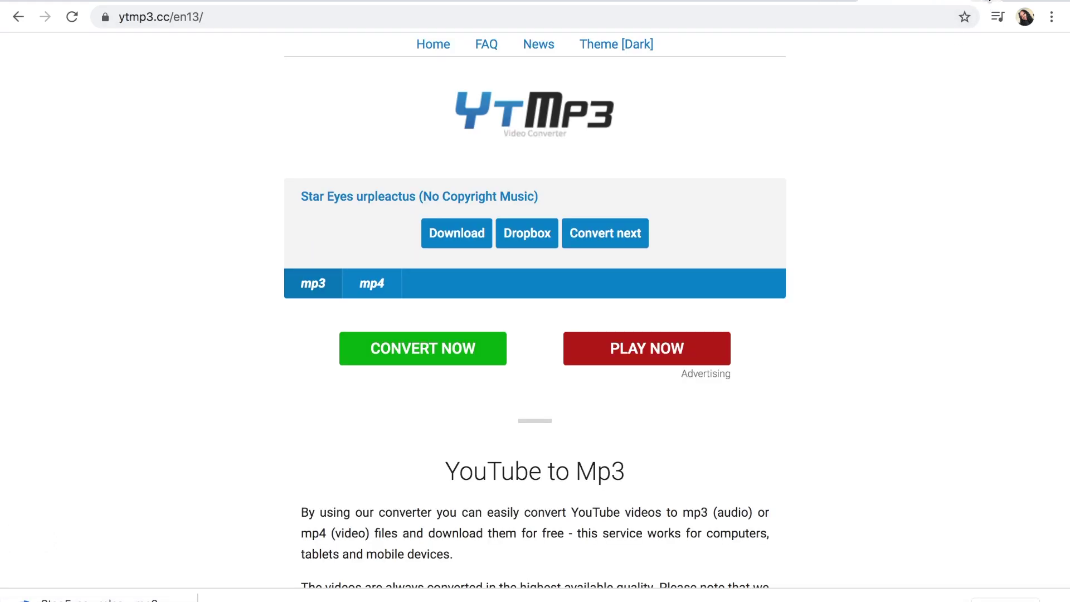
click(53, 594)
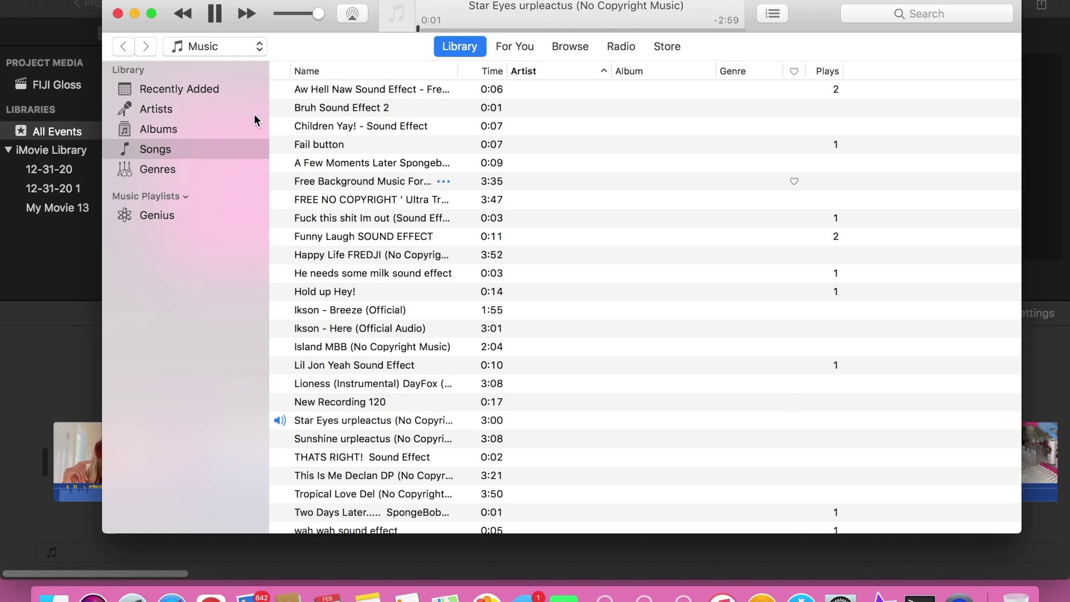
click(118, 14)
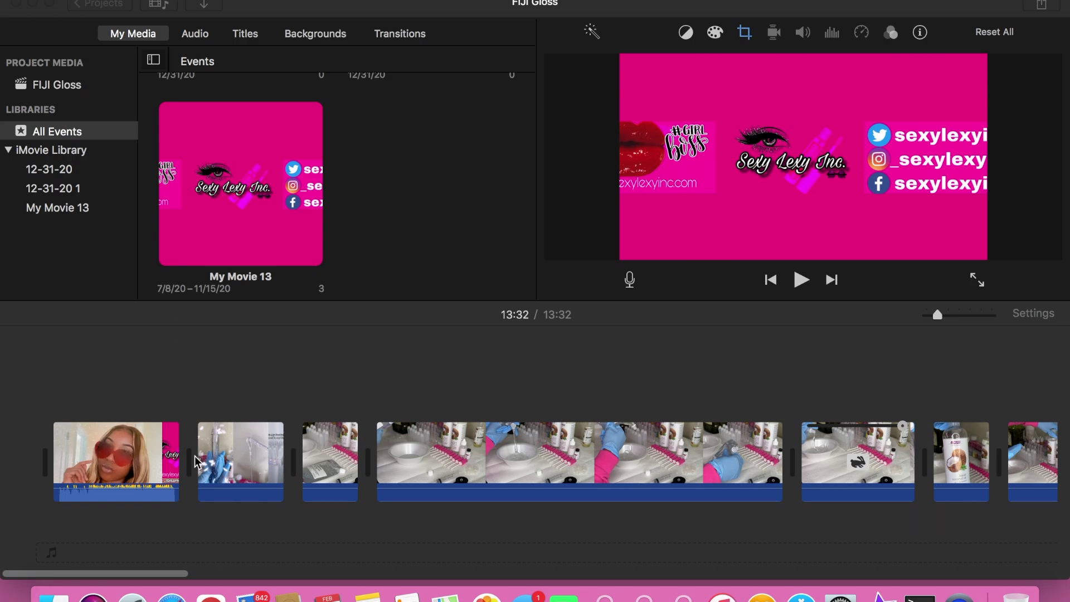
Step: Place the Star Eyes urpleactus track as background music starting under the second clip and lower its volume
click(195, 35)
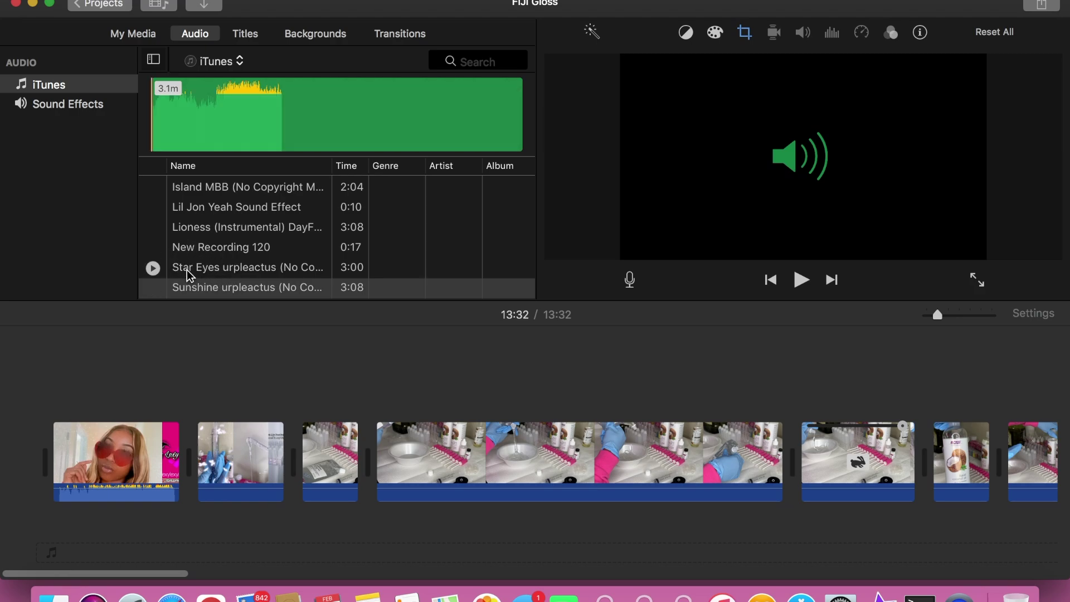
drag(220, 287, 192, 519)
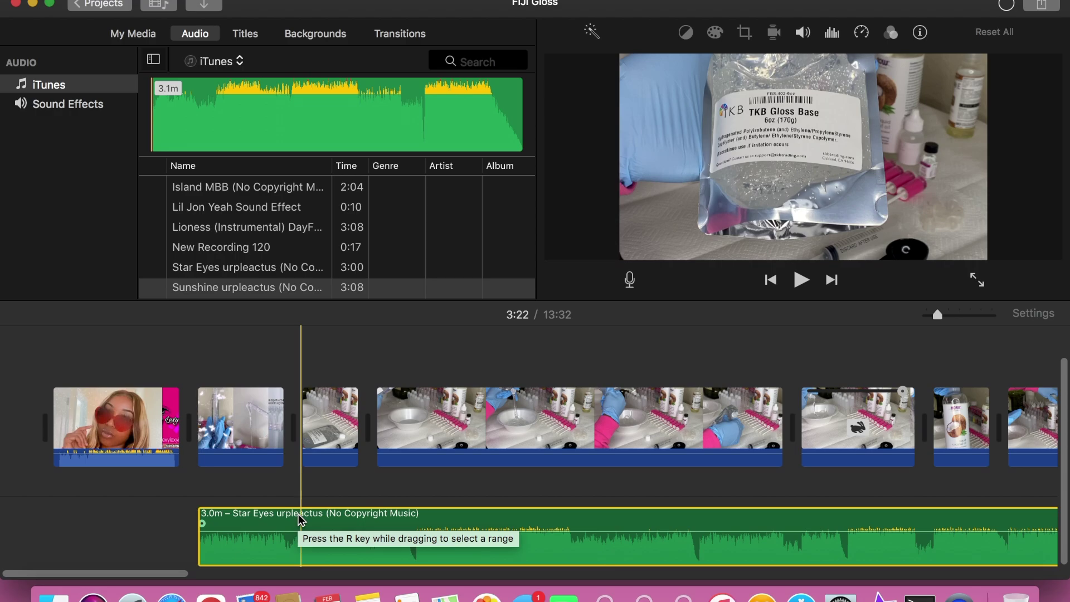
click(803, 33)
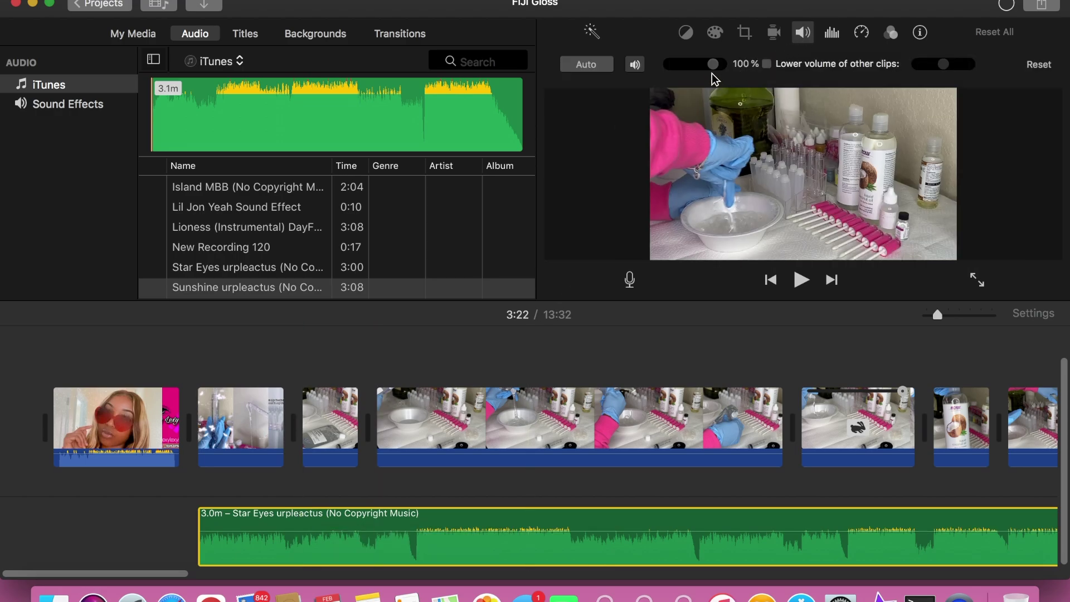
drag(714, 69, 690, 71)
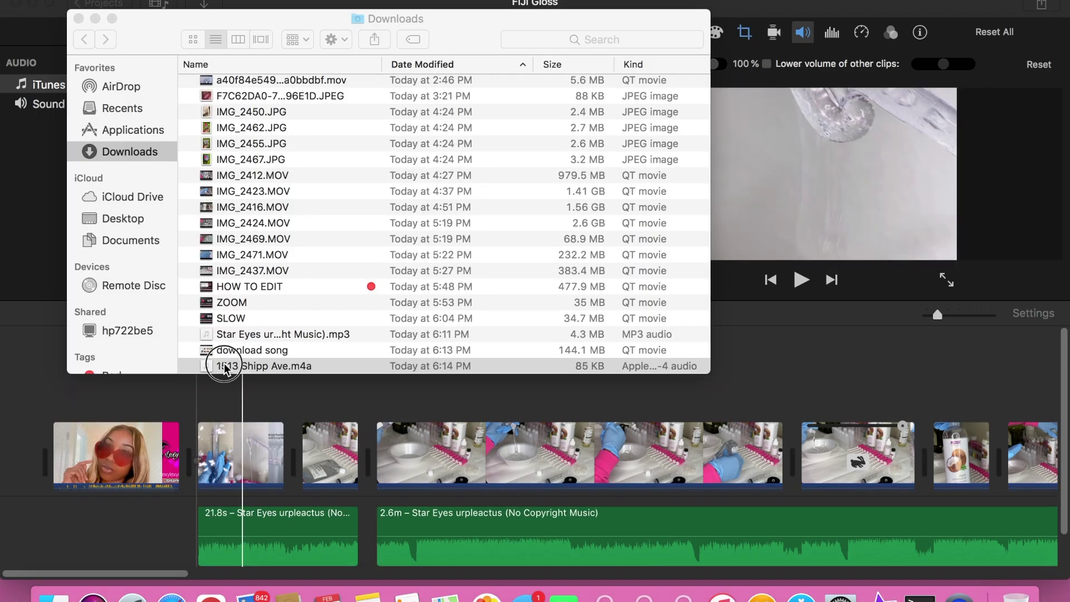
Step: Add the m4a voice recording from the Downloads folder beneath the second clip, aligned with the clip's start
drag(225, 368, 195, 488)
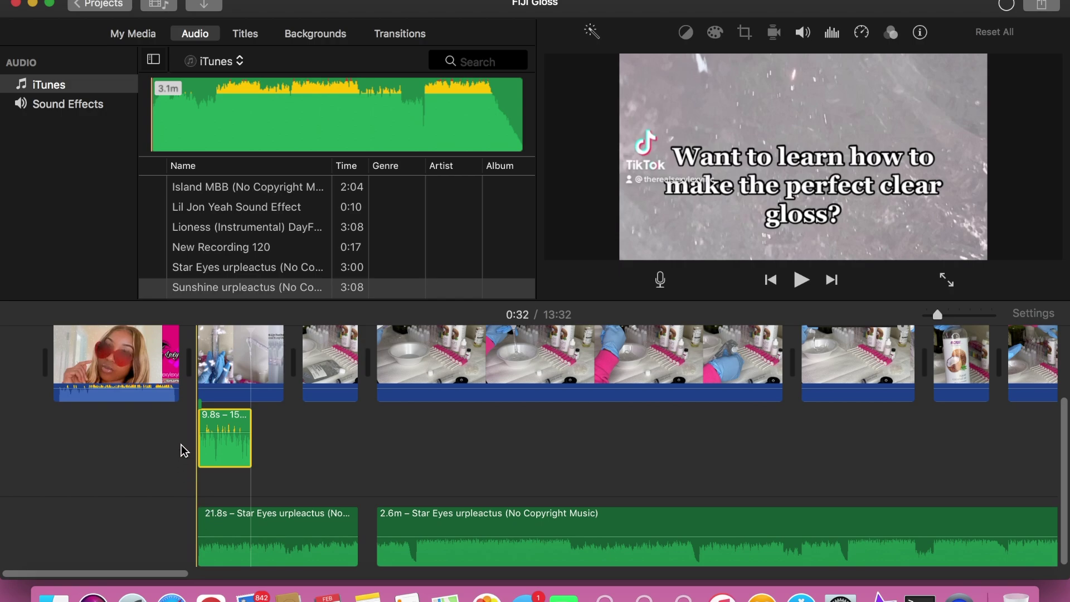
click(176, 422)
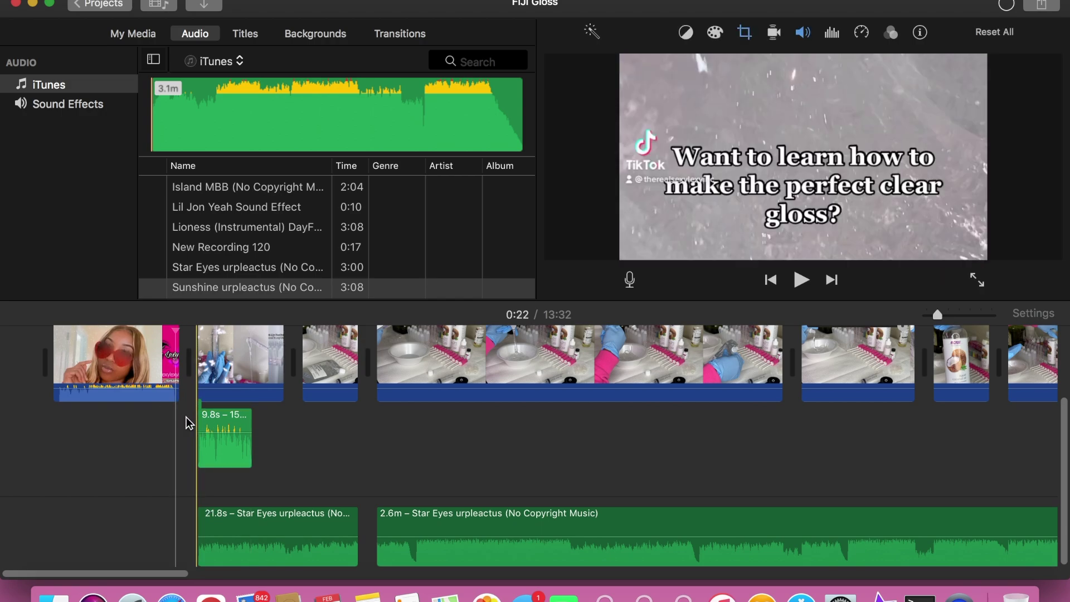
Step: Play the second clip's section and split the Star Eyes music clip beneath it where the voice recording ends
click(801, 280)
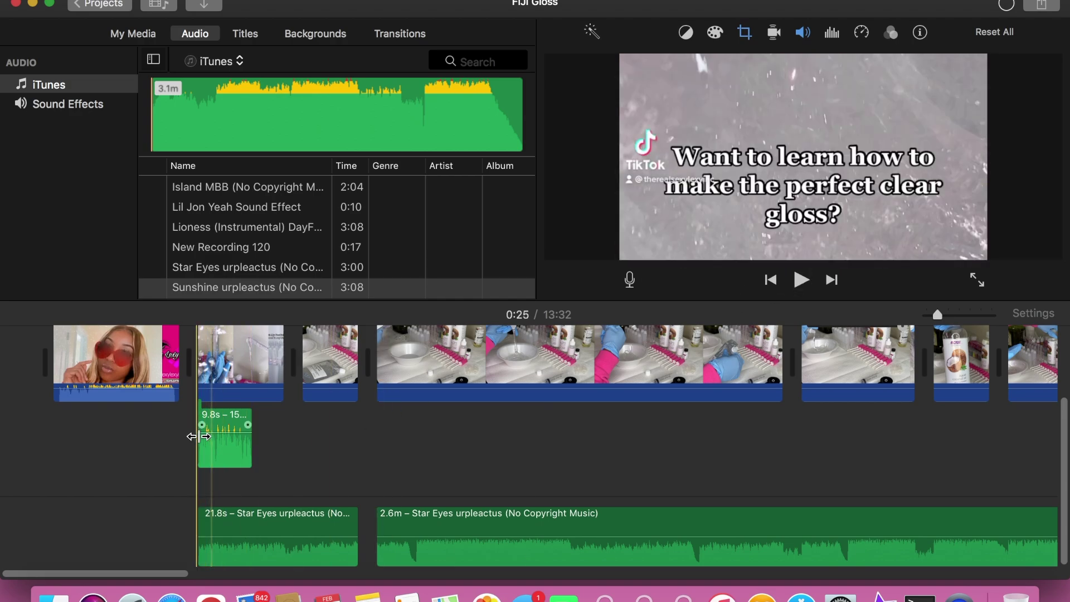
click(255, 518)
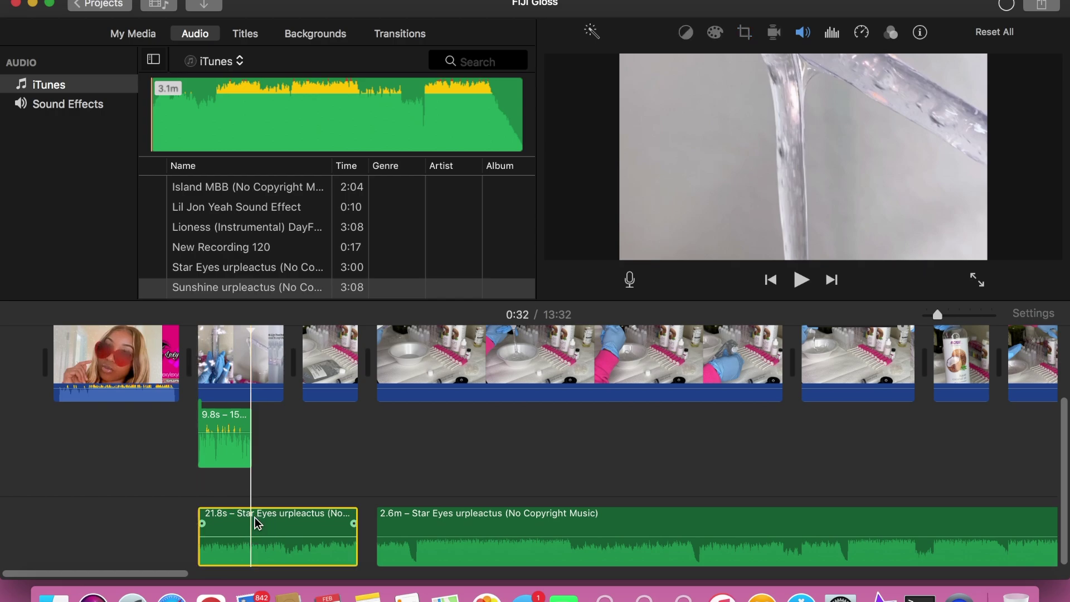
scroll(253, 521, right, 1)
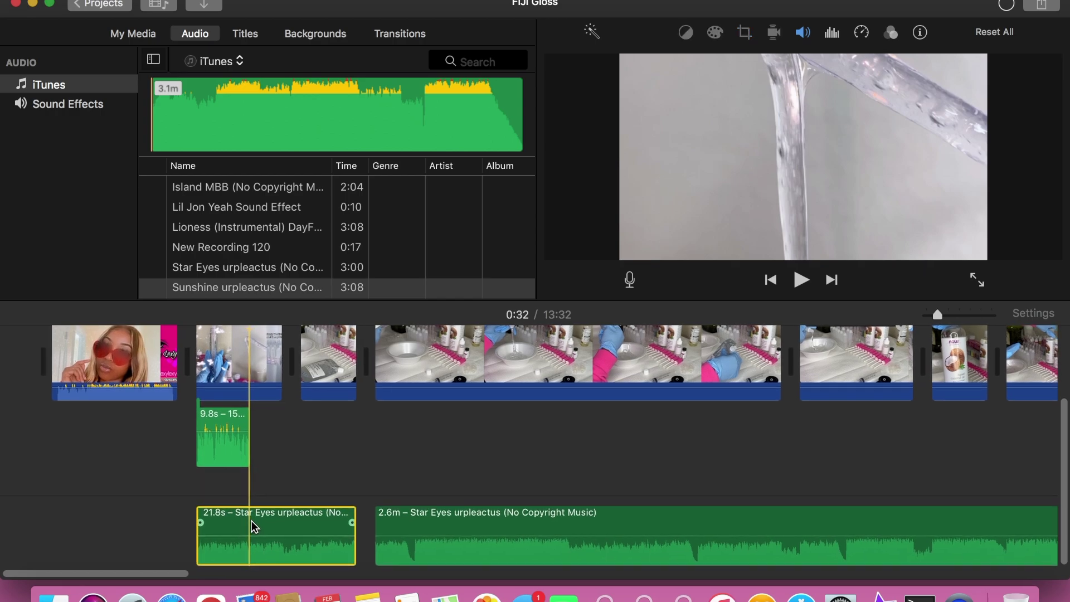
right_click(252, 521)
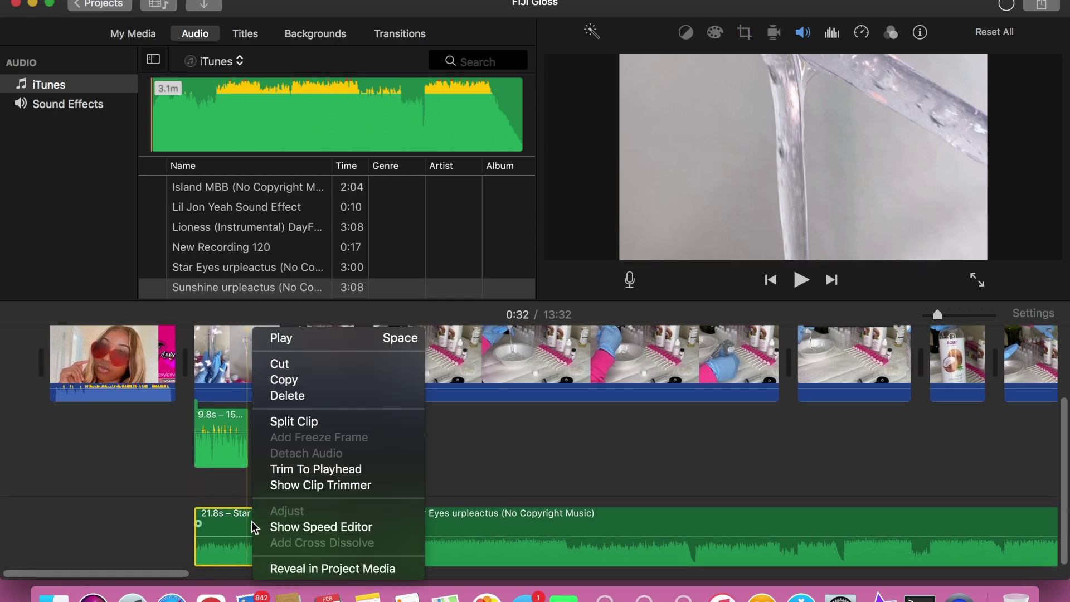
click(294, 422)
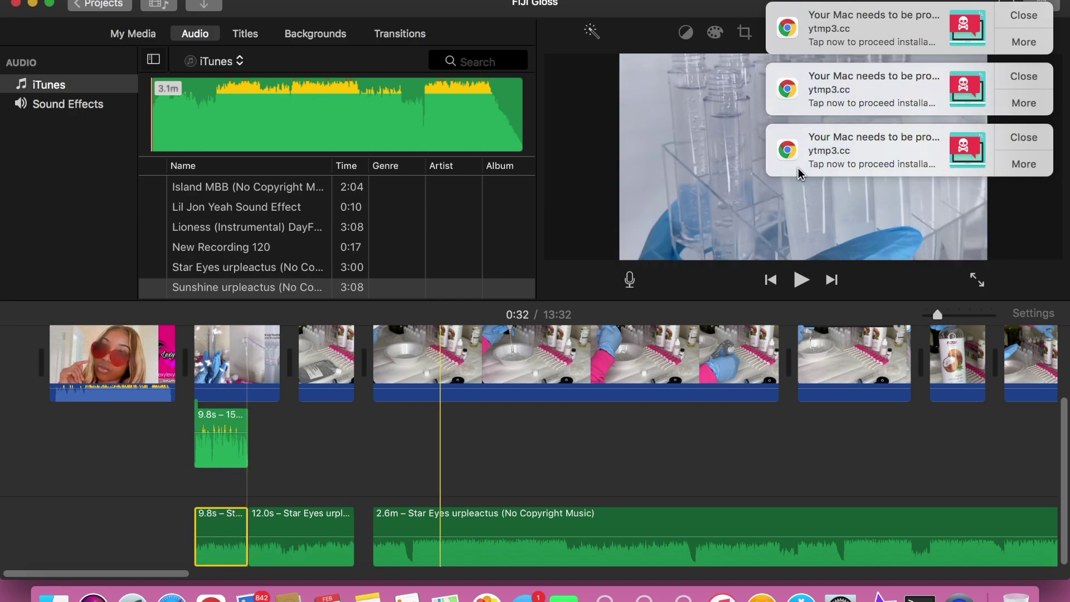
Step: Close the three ytmp3.cc notifications covering the preview
click(1024, 15)
click(1024, 76)
click(1024, 15)
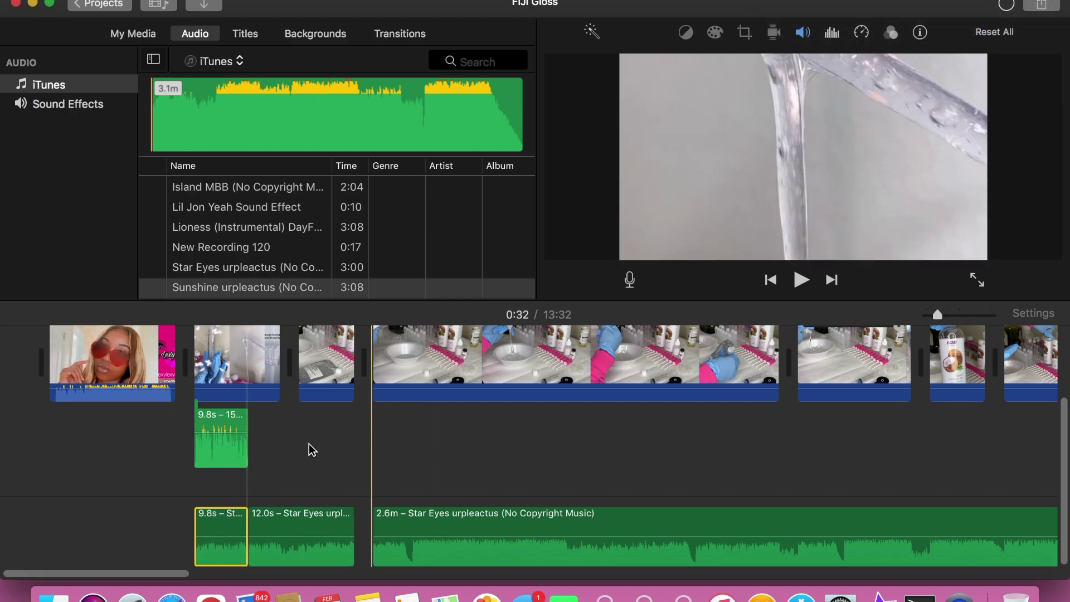
Step: Lower the volume of the 9.8 s Star Eyes segment under the voice recording to 1%
click(220, 530)
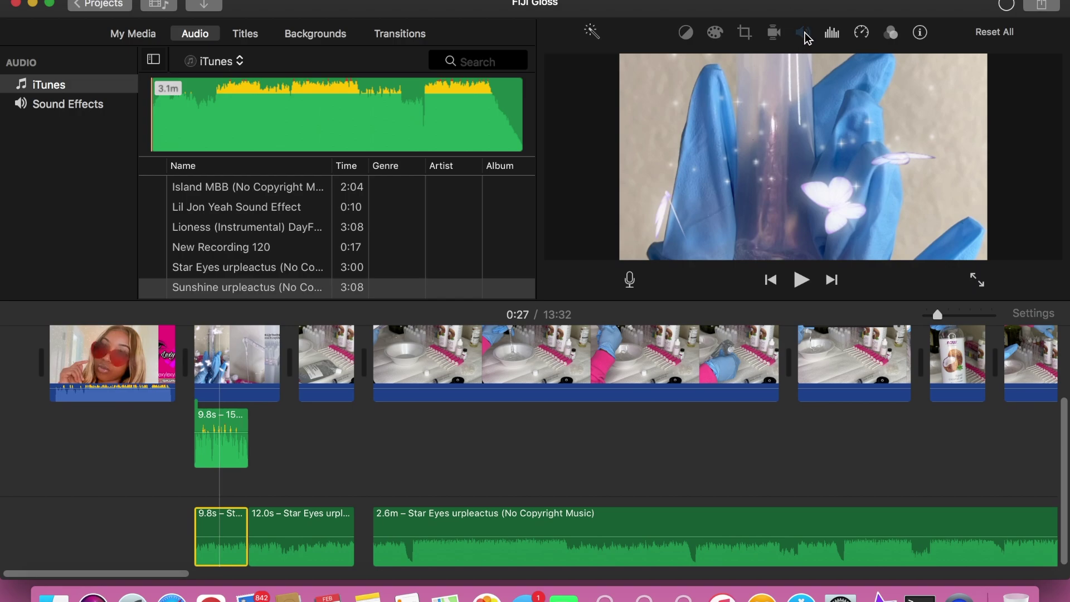
click(803, 33)
drag(693, 62, 673, 75)
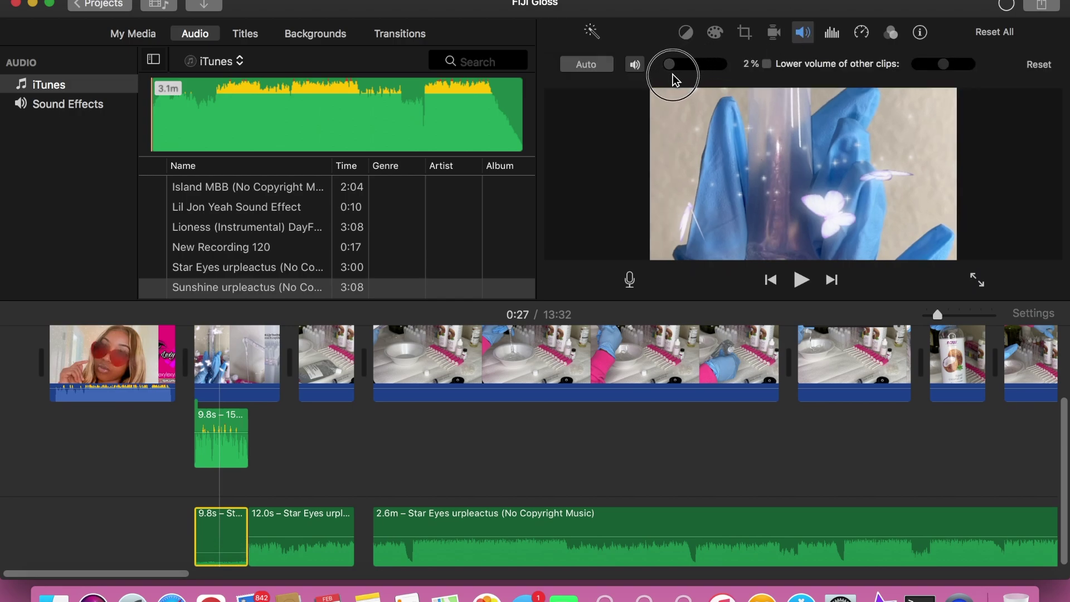
drag(671, 75, 671, 74)
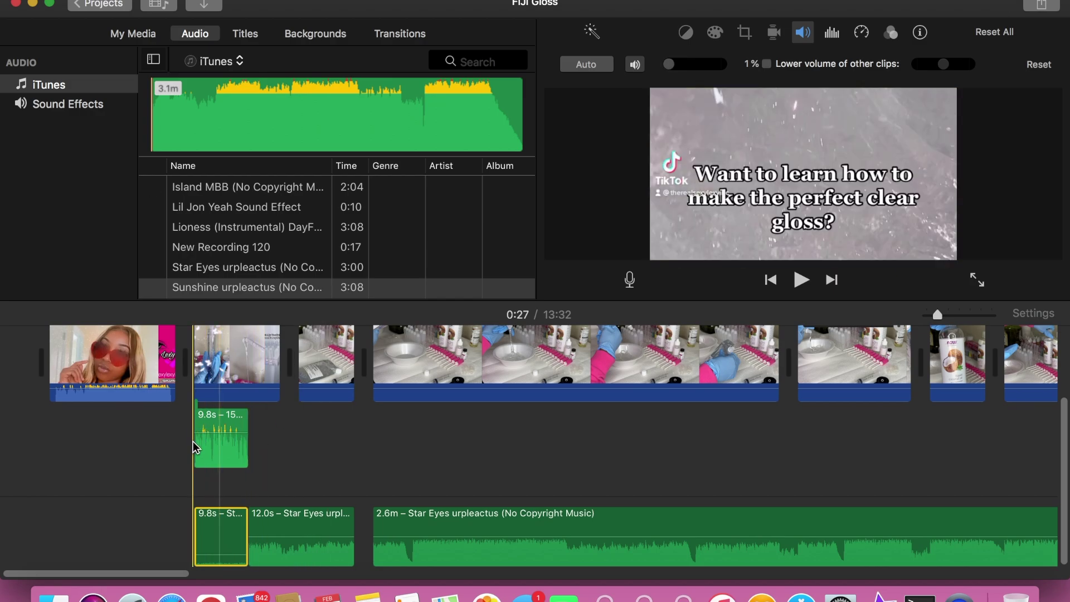
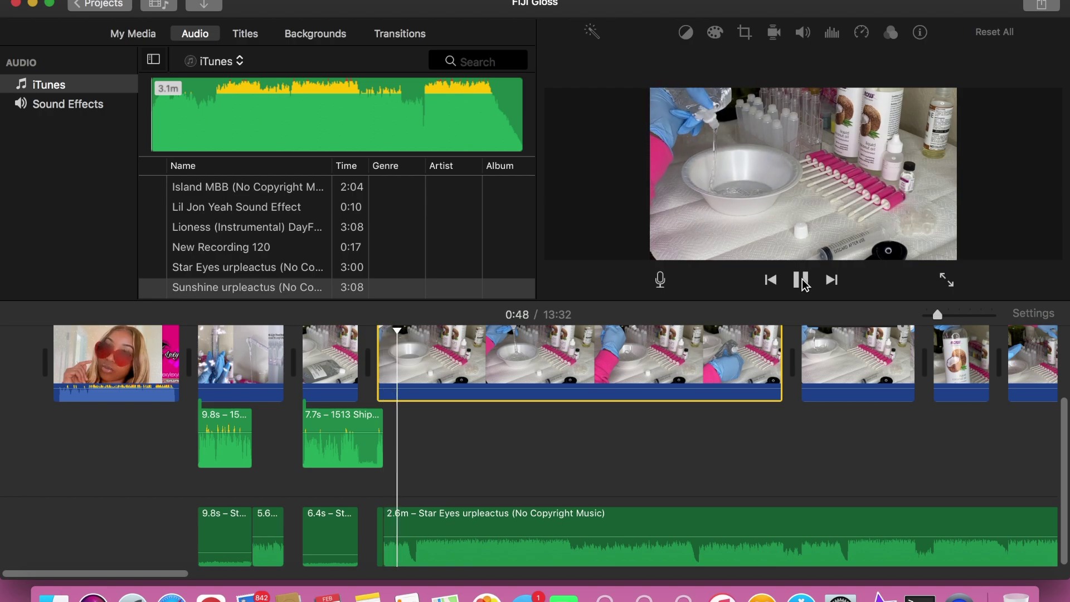
Step: Play part of the fourth video clip to check how the background music sounds, and pause it
click(802, 281)
click(802, 280)
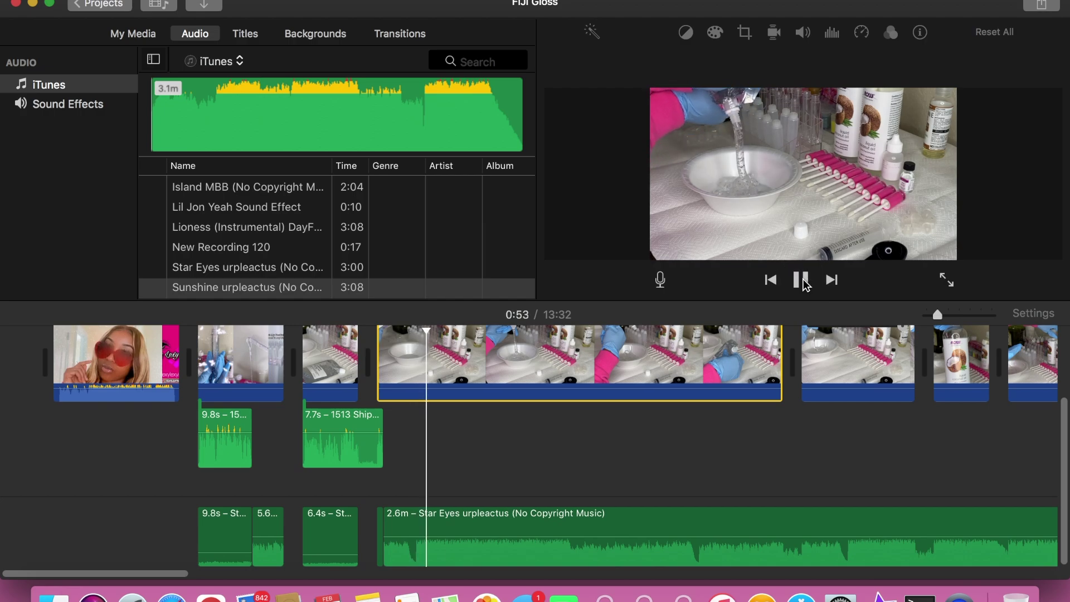
click(803, 281)
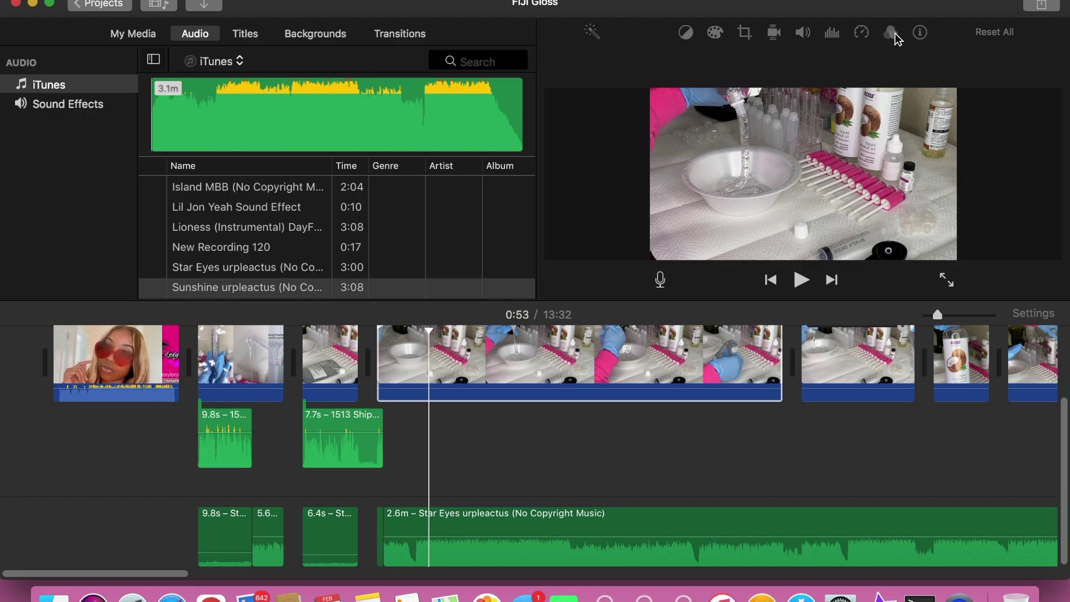
Step: Apply the Pitch Down 2 audio effect to the 2.6-minute Star Eyes music clip and play it back from the fourth video clip's start
click(438, 359)
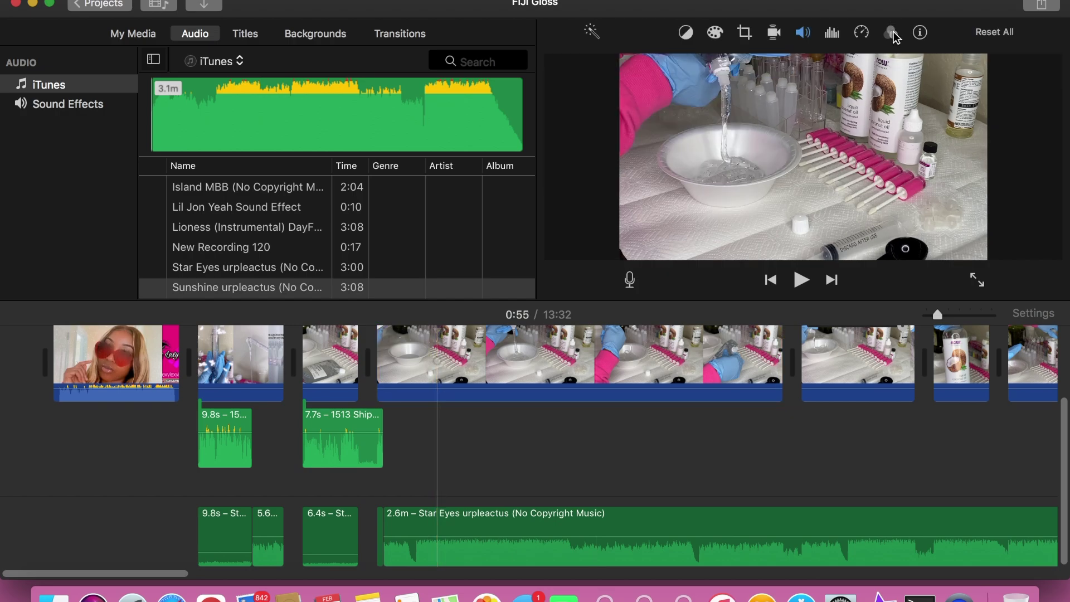
click(892, 34)
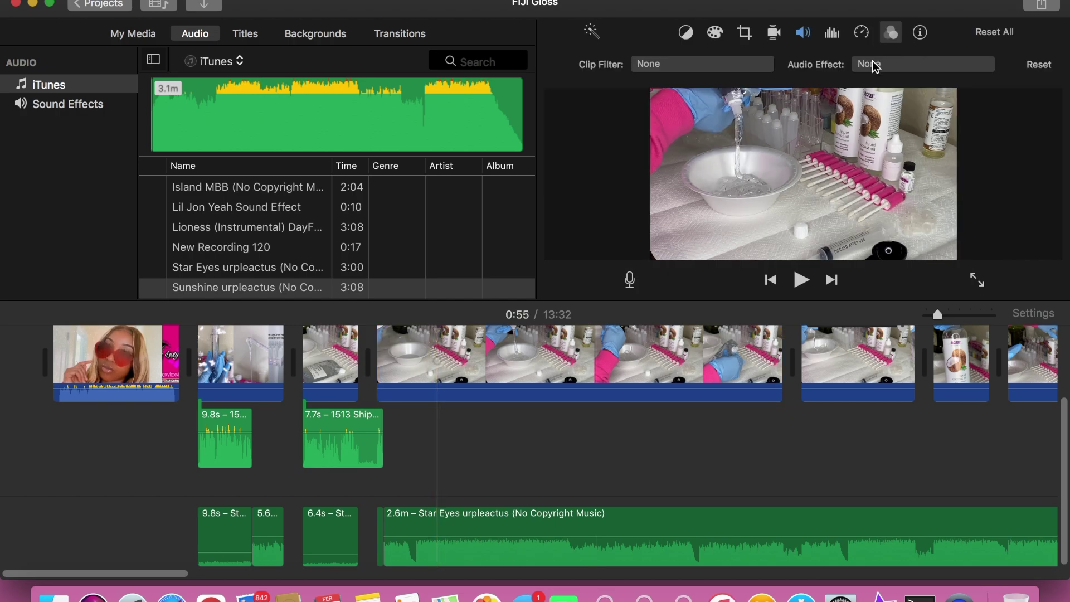
click(423, 520)
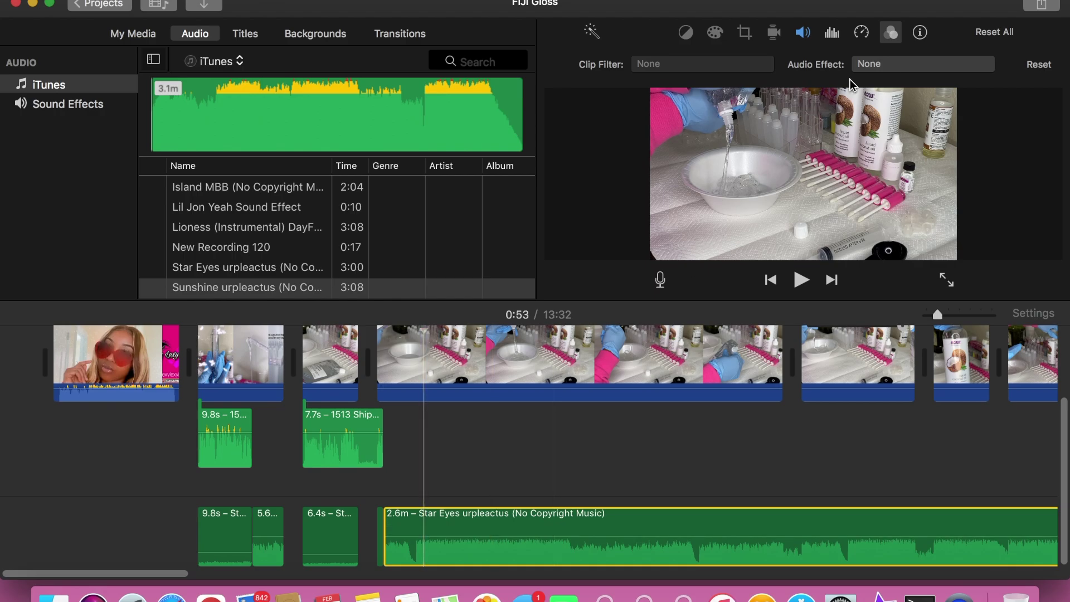
click(879, 68)
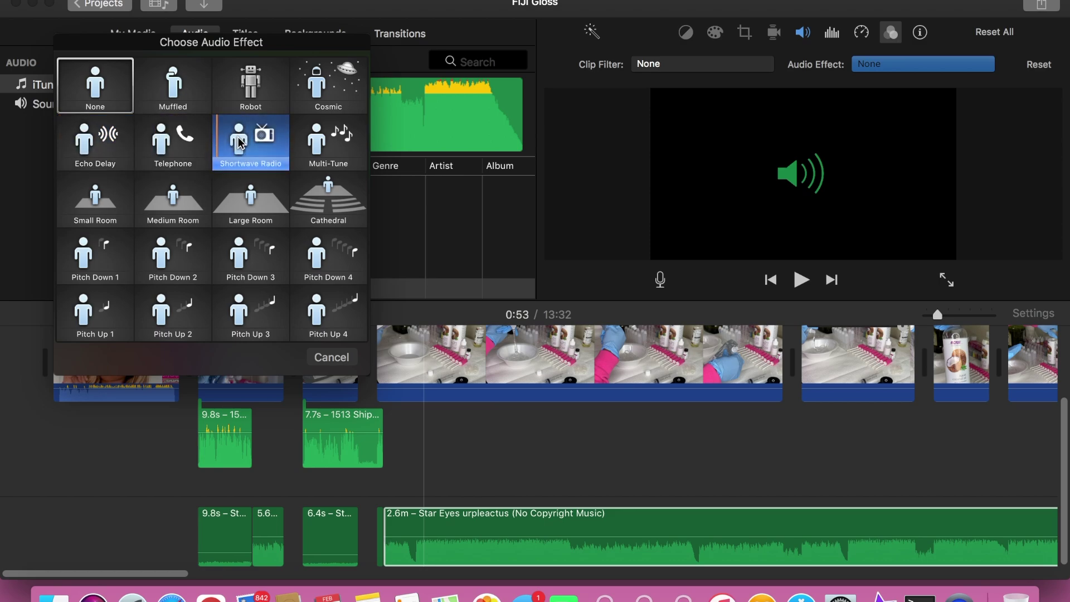
key(XF86AudioRaiseVolume)
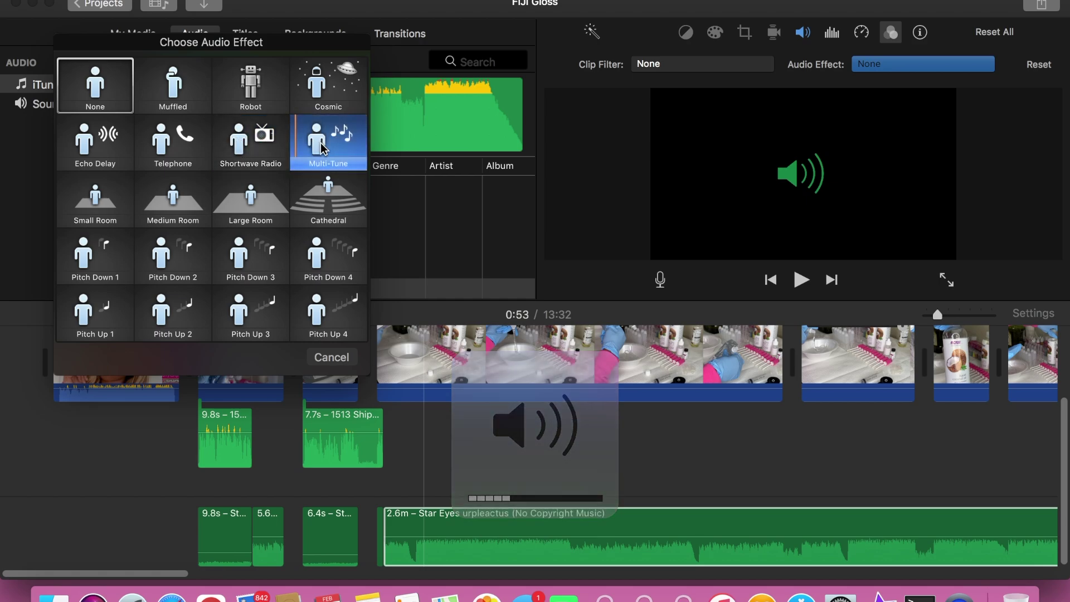
key(XF86AudioRaiseVolume)
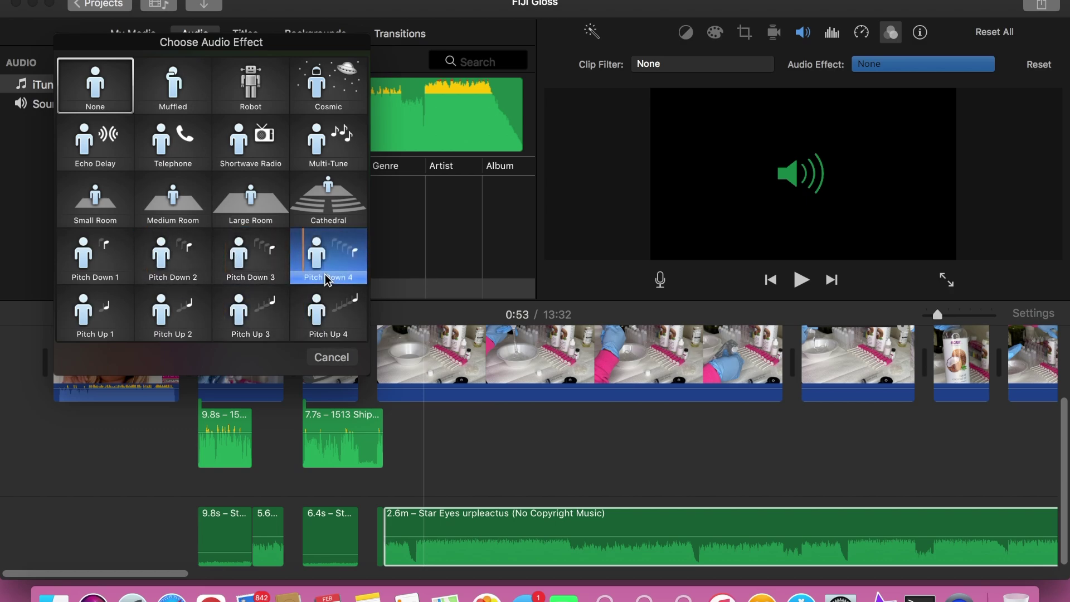
click(178, 260)
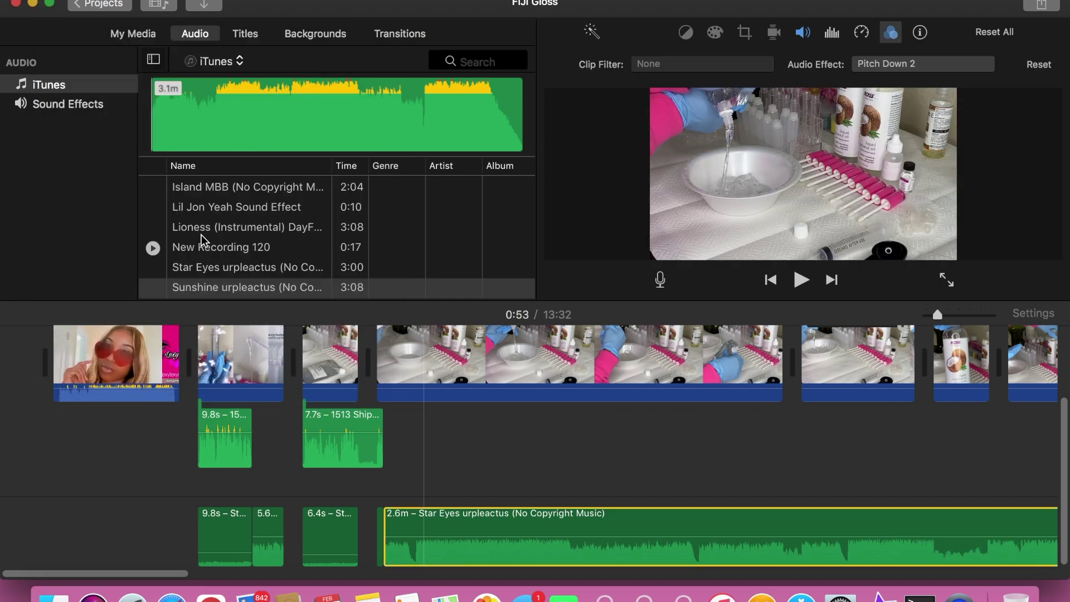
click(374, 482)
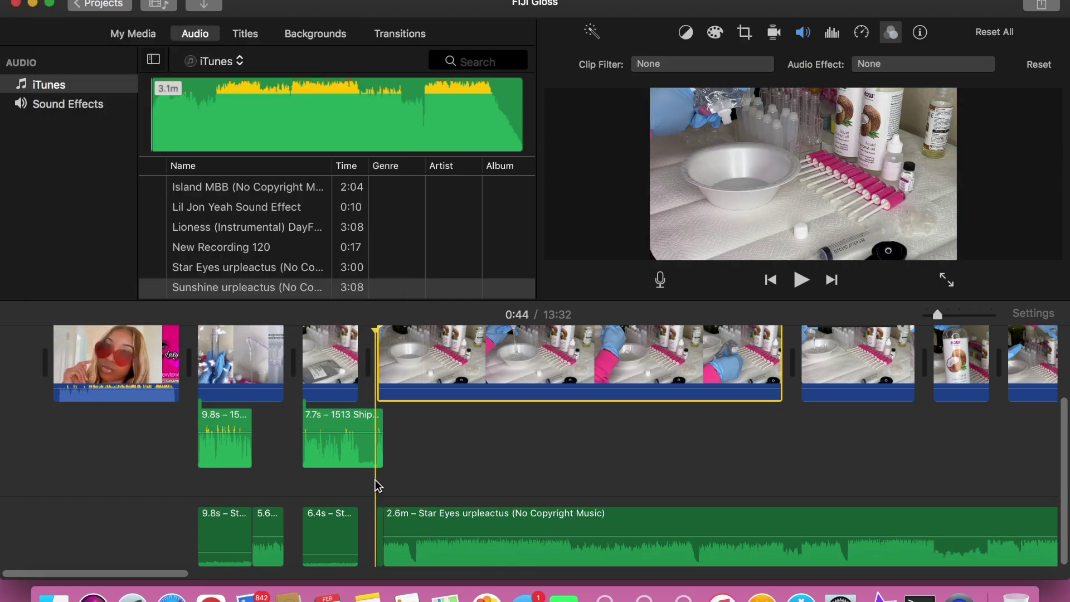
click(800, 281)
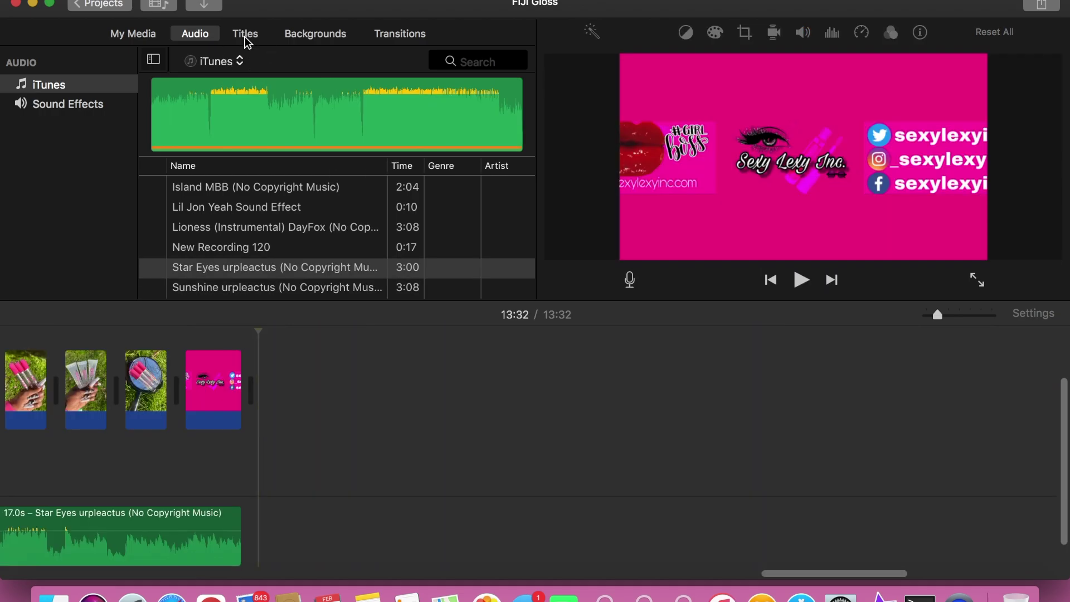
Step: Add a Boogie Lights title at the end of the project, after the last clip
click(245, 35)
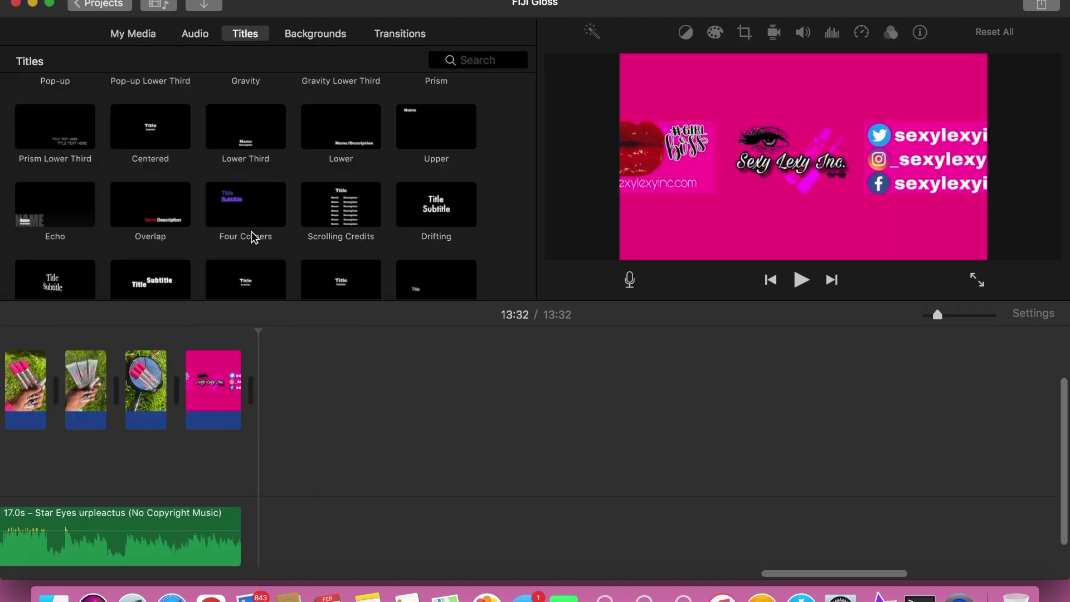
scroll(252, 232, down, 5)
scroll(252, 232, up, 5)
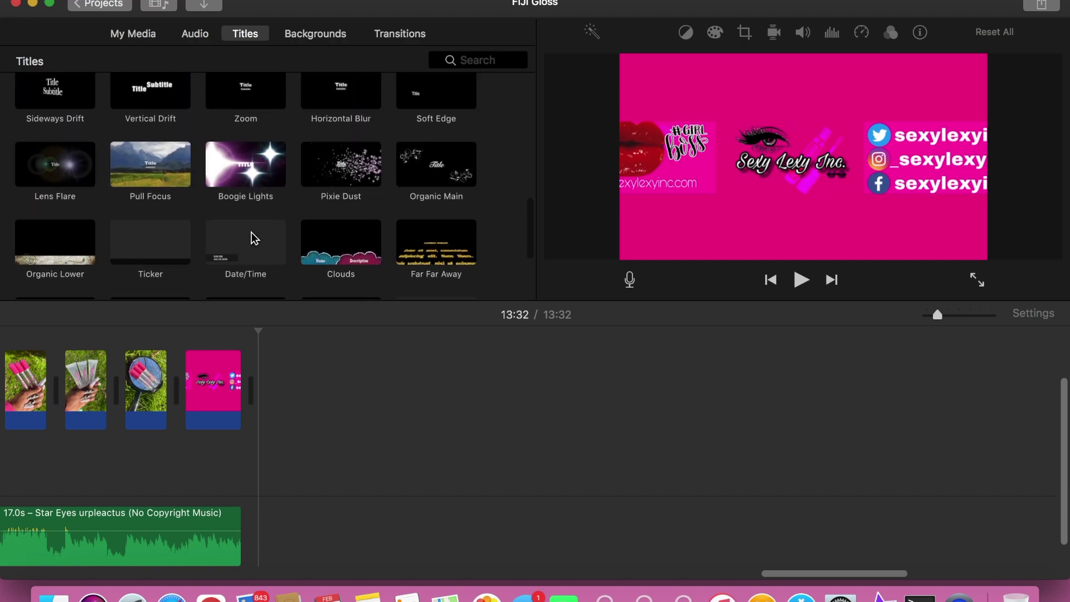
double_click(248, 176)
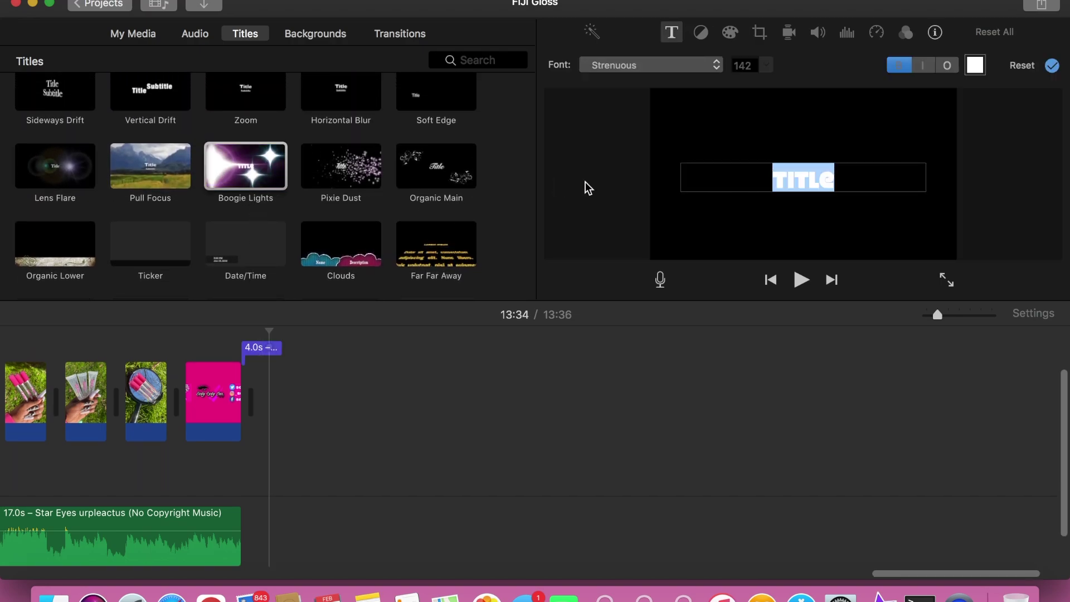
Step: Replace the title's placeholder text with "Thank you for watching!"
text(T)
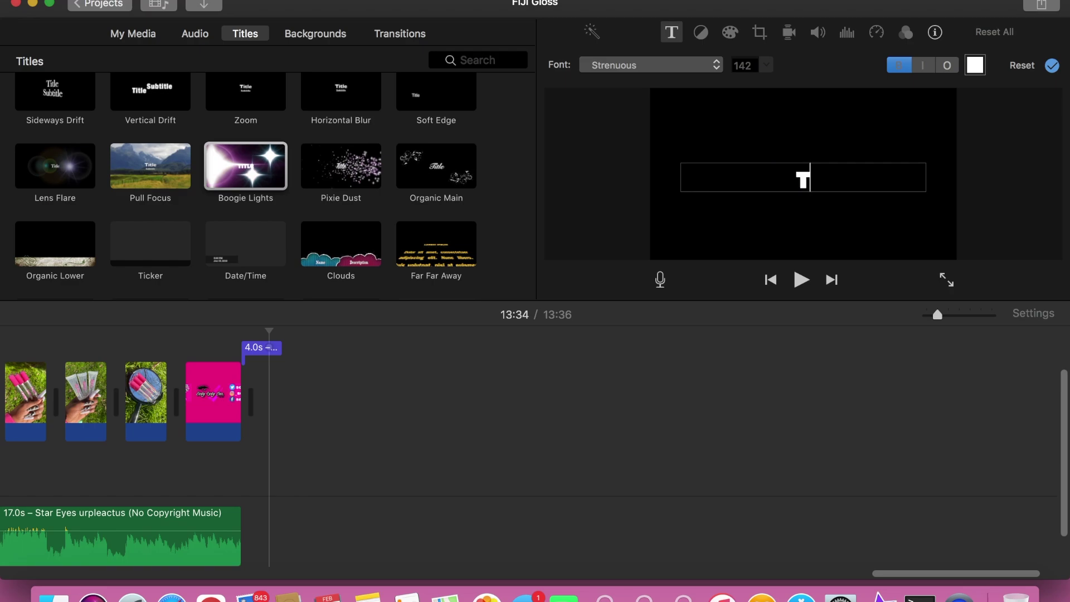
text(hank you for)
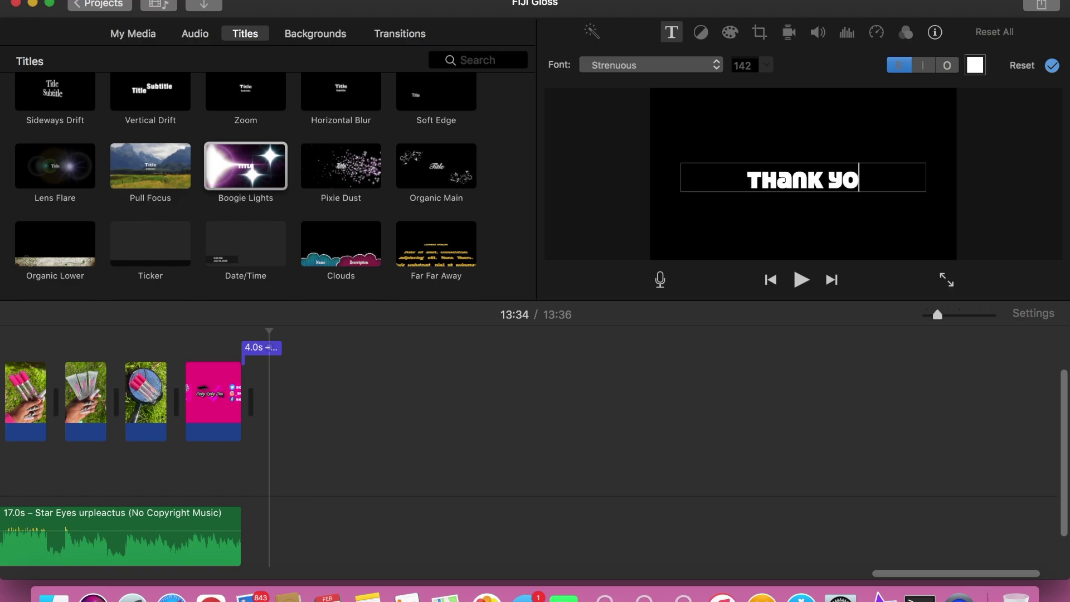
text(watch)
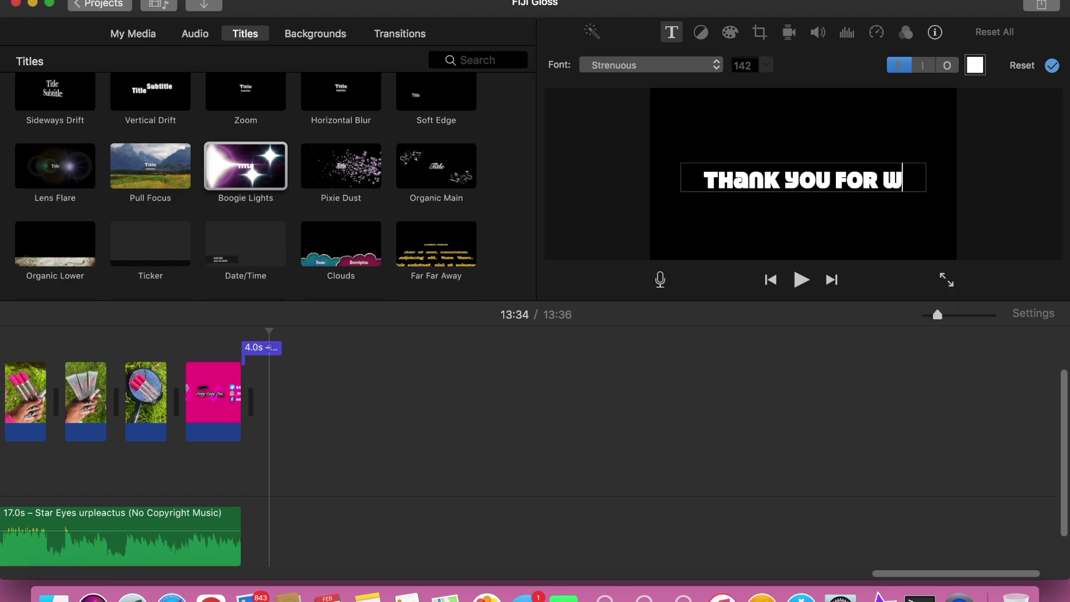
key(BackSpace)
key(BackSpace)
text(ching!)
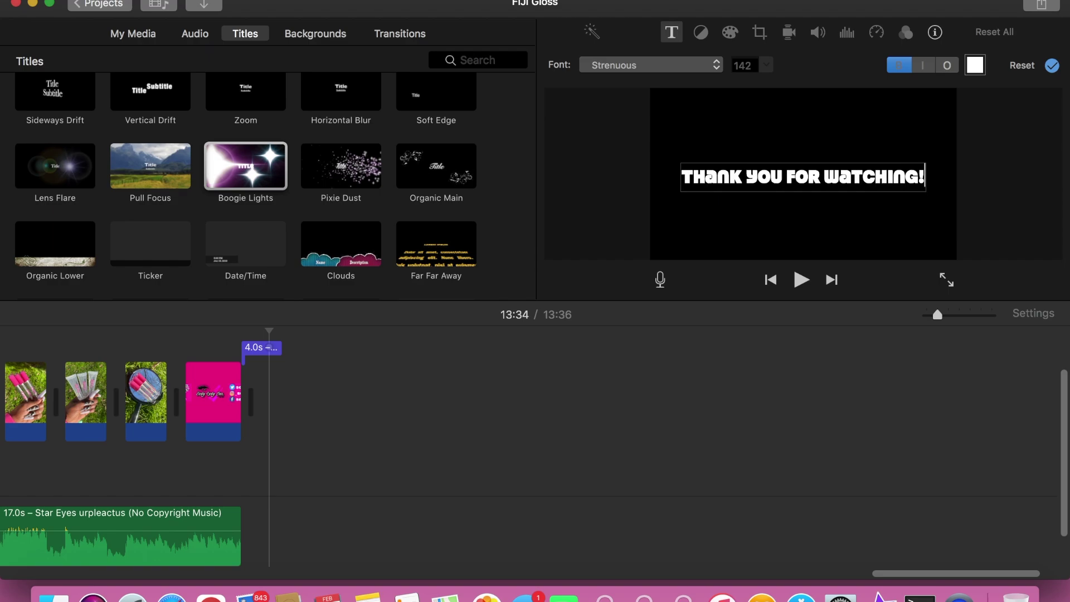